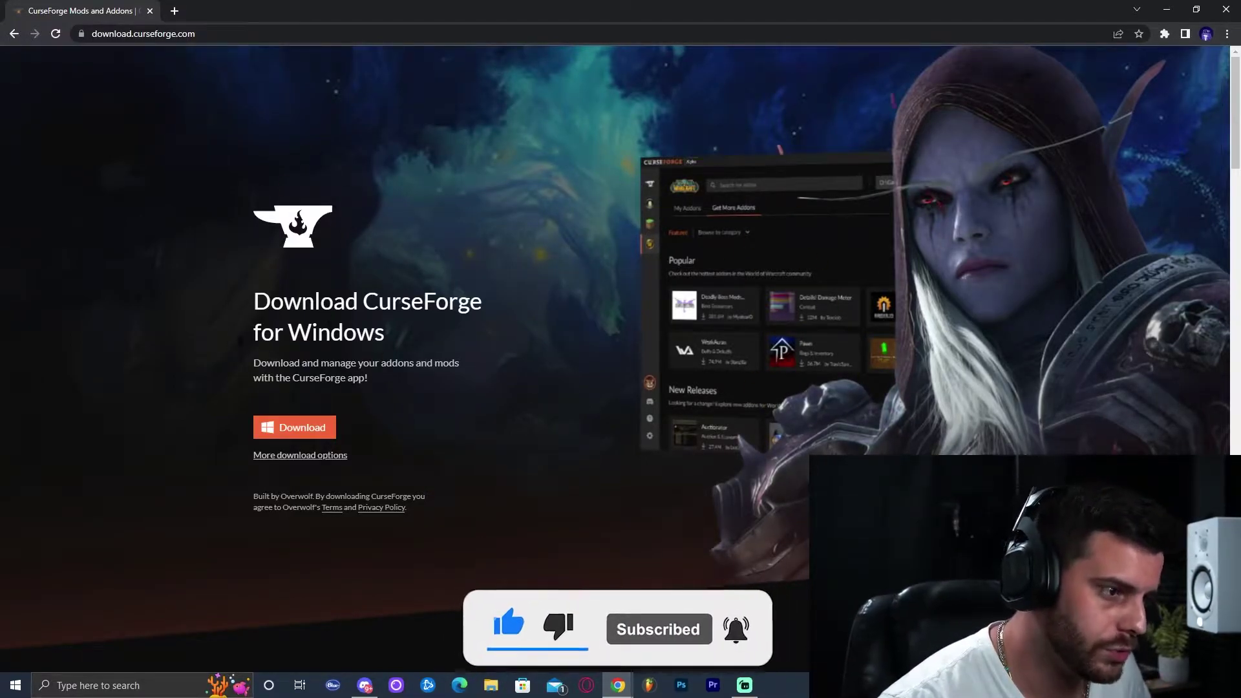
Step: Download the CurseForge installer for Windows from the CurseForge website
drag(284, 332, 385, 332)
click(323, 381)
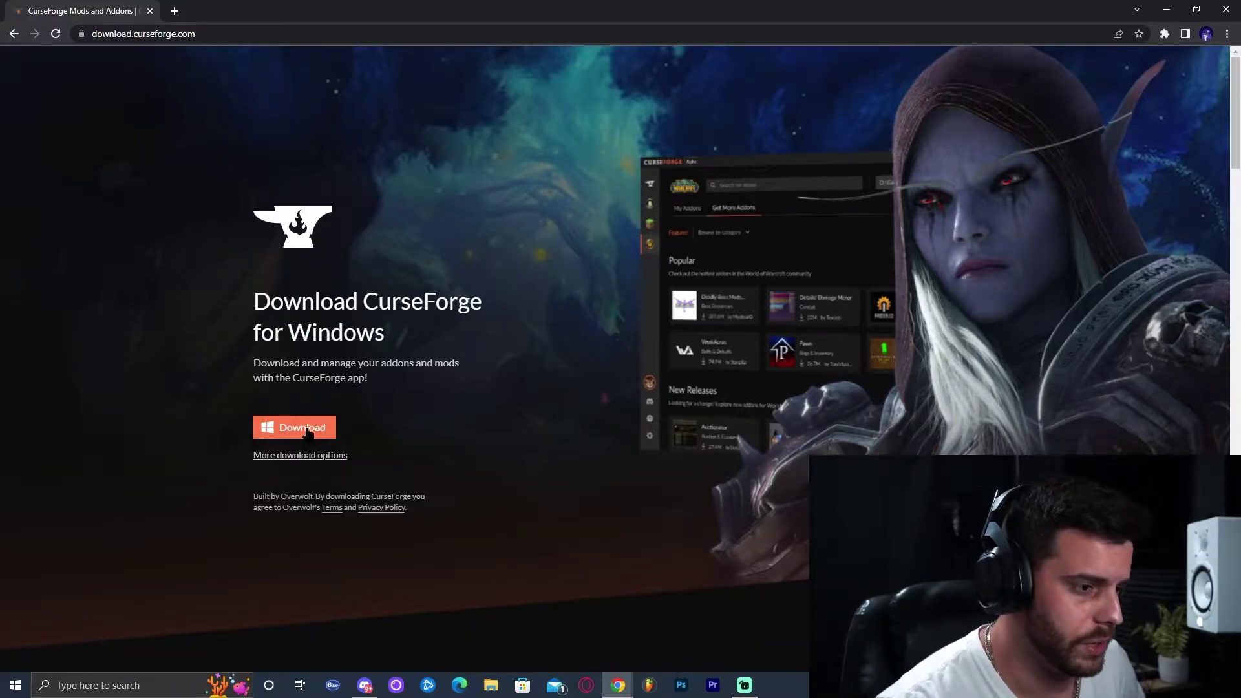
click(291, 431)
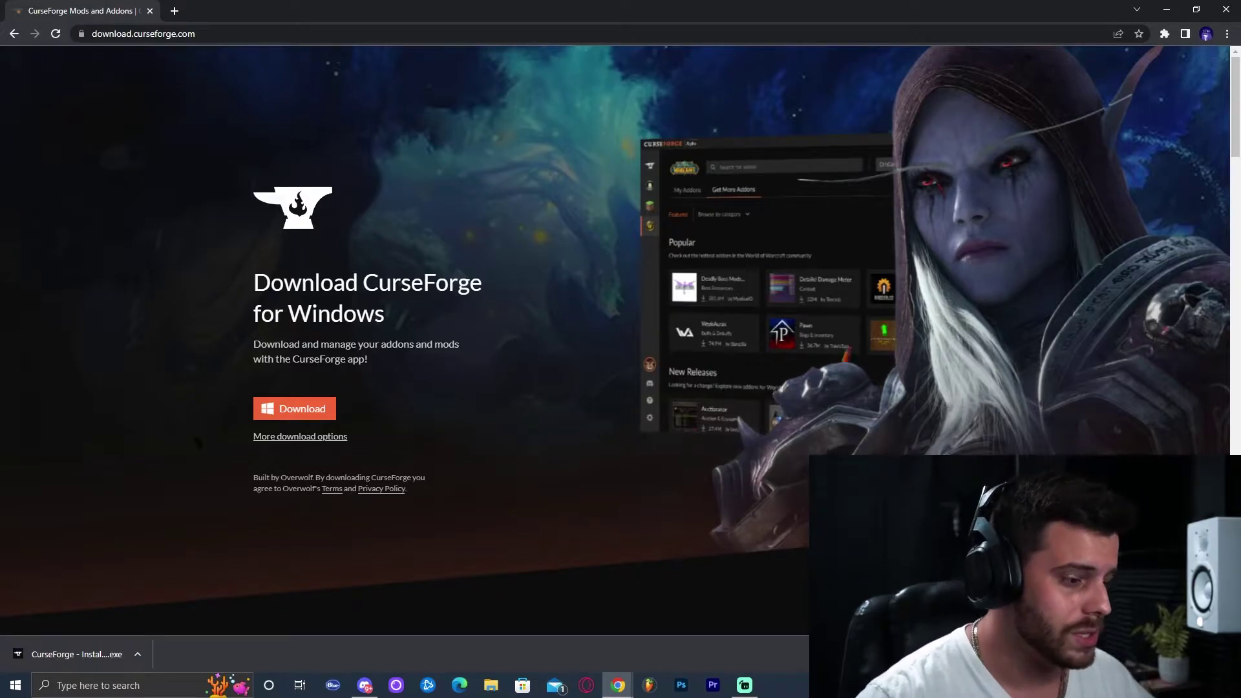
Step: Save the downloaded installer to the desktop, close Chrome, and run the installer
key(super+Down)
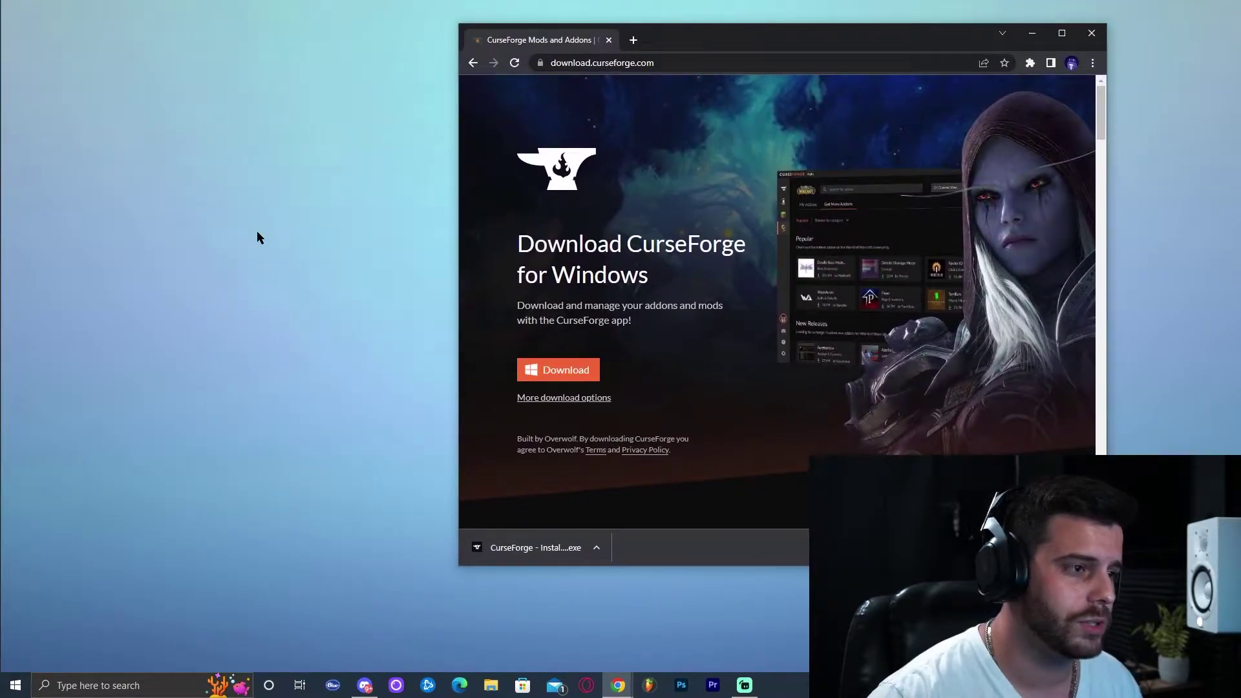
drag(535, 547, 310, 355)
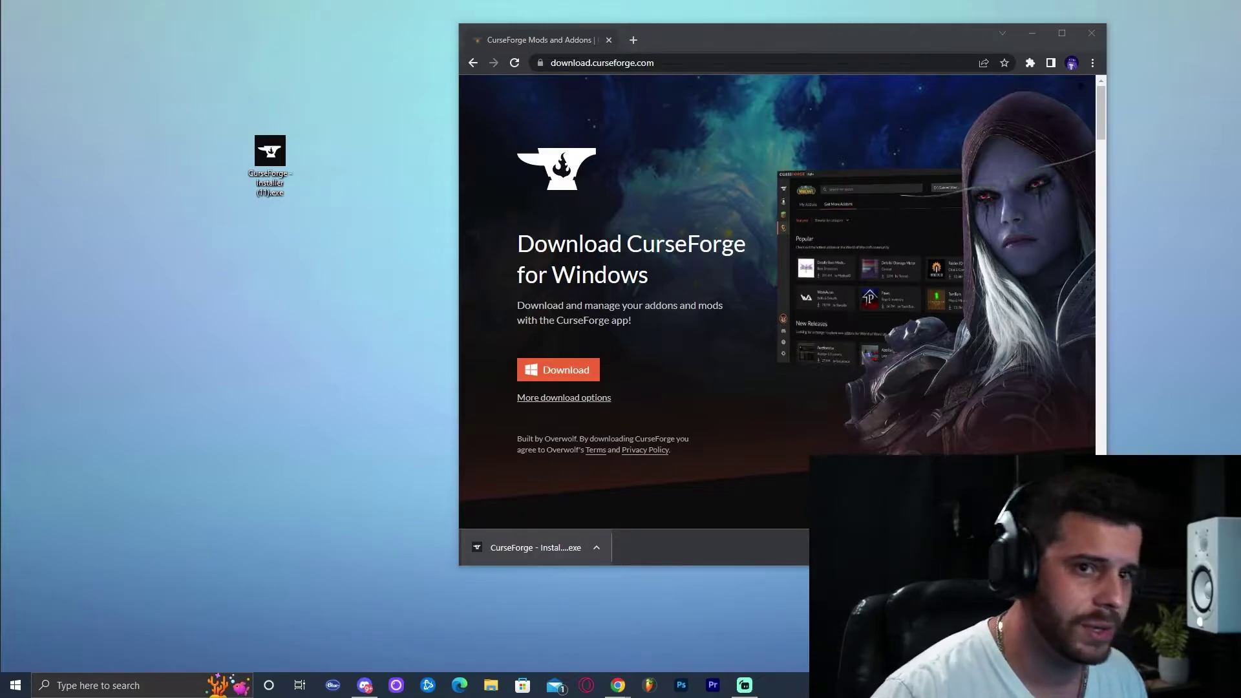
click(1095, 38)
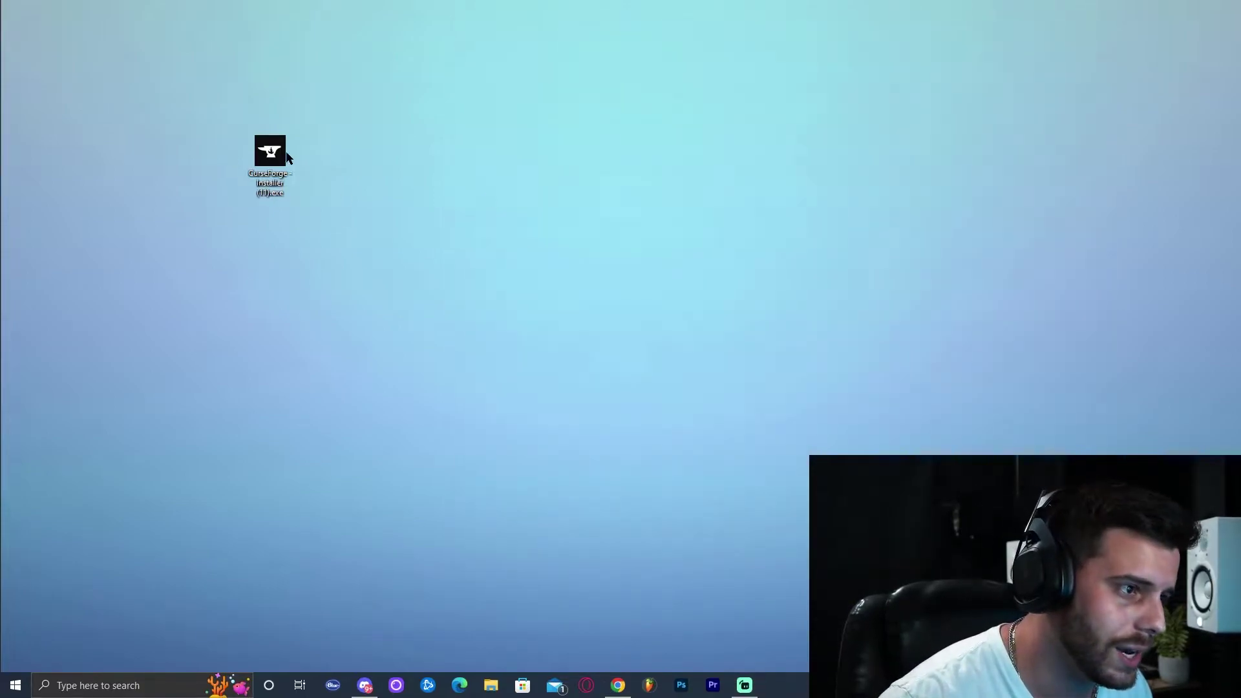
double_click(284, 159)
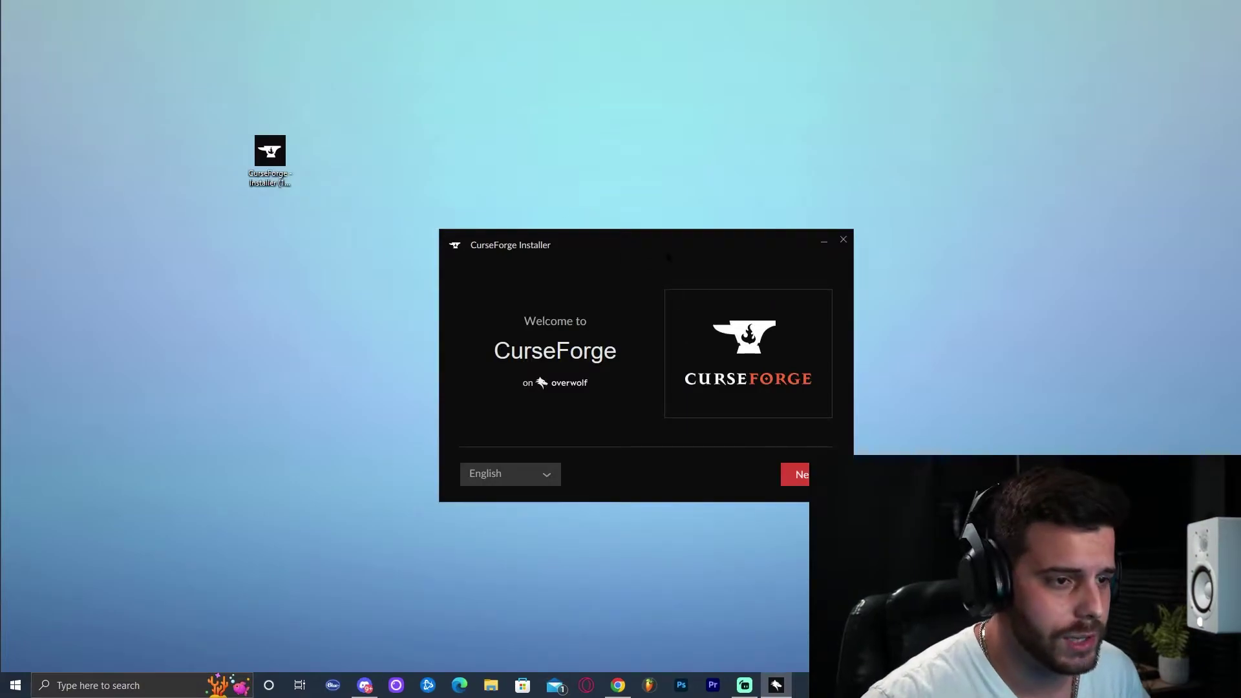
Step: Accept Overwolf's terms and continue the CurseForge installation without adding Outplayed
drag(669, 258, 594, 238)
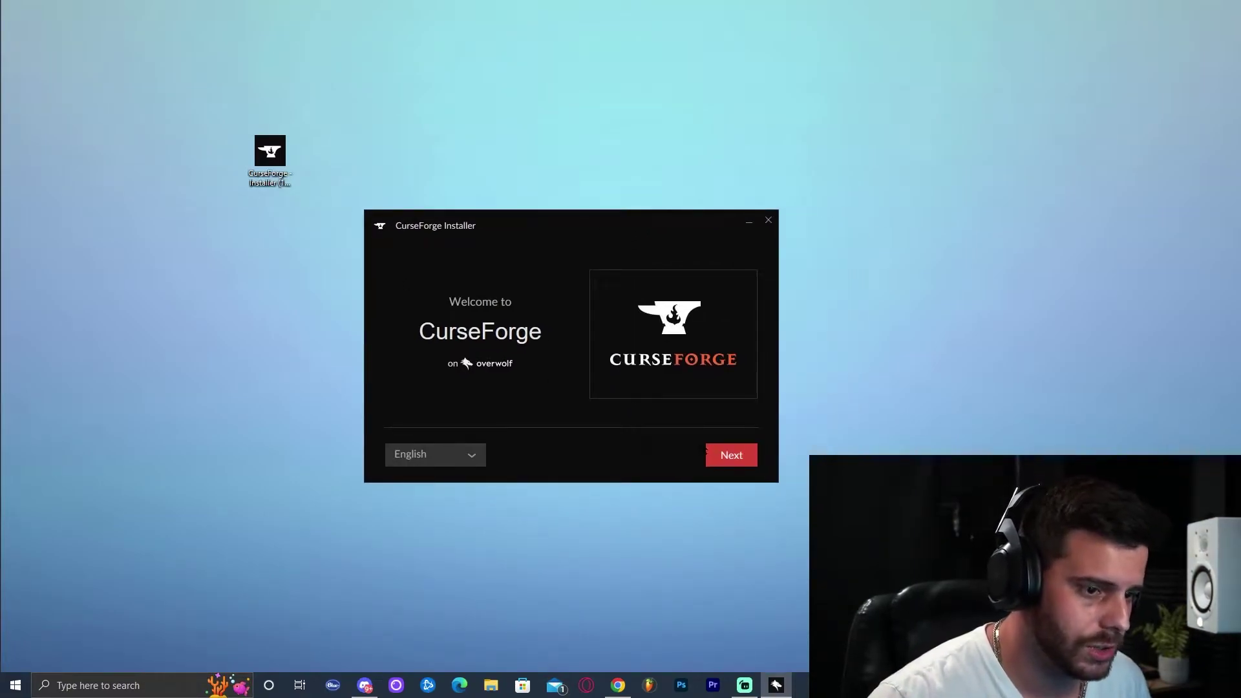
click(735, 460)
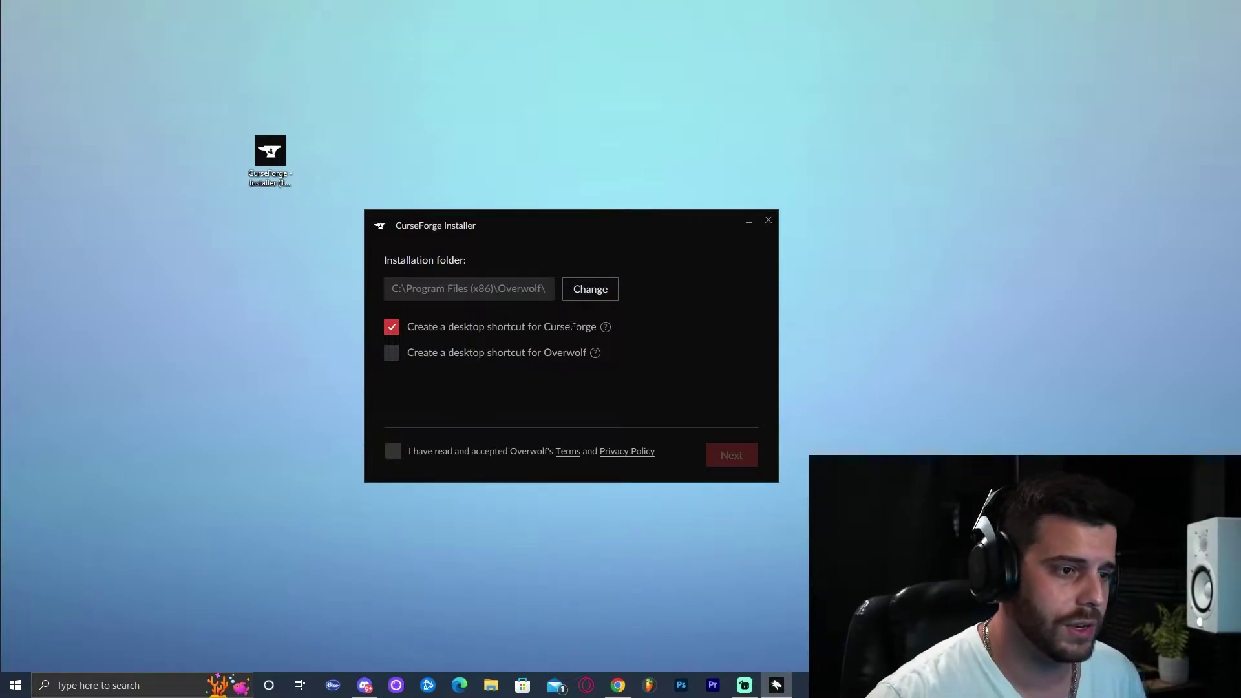
click(393, 452)
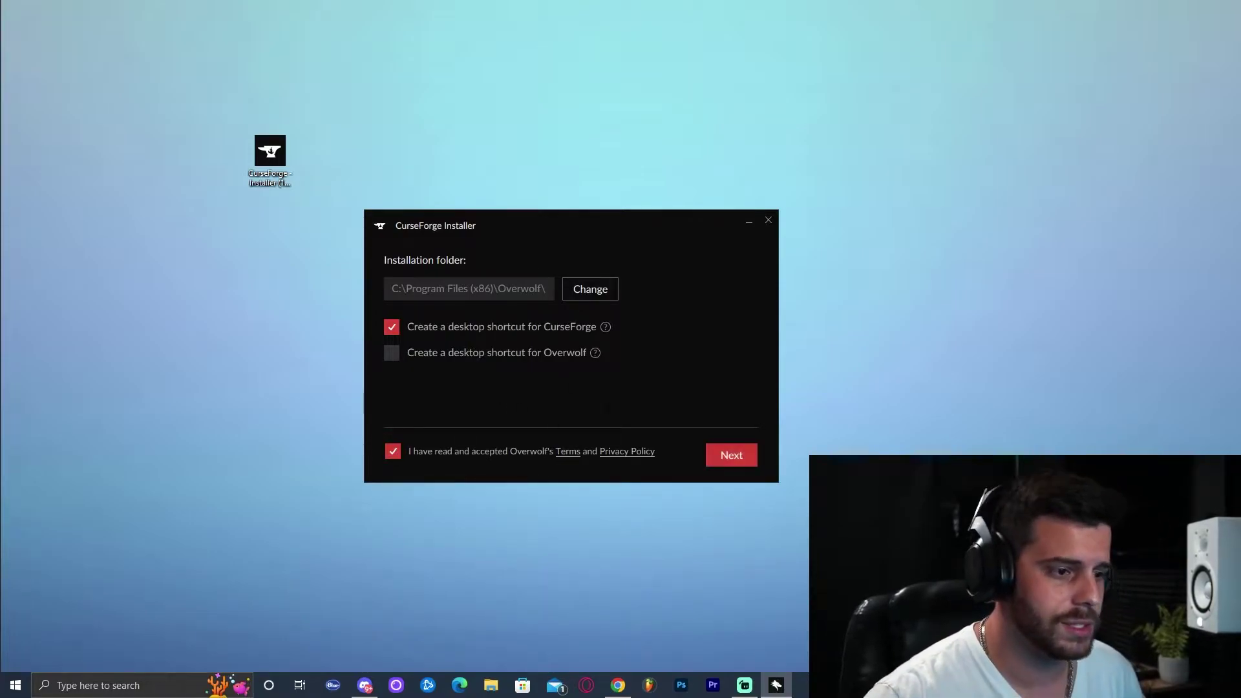
click(731, 455)
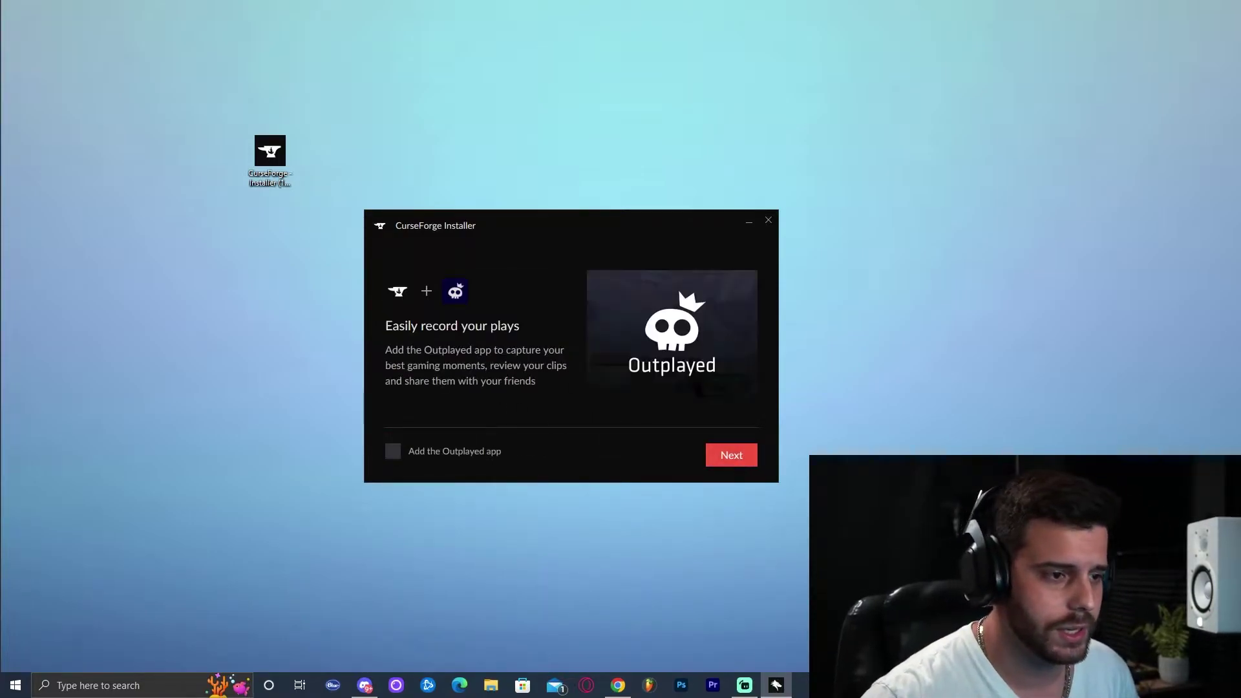
click(731, 455)
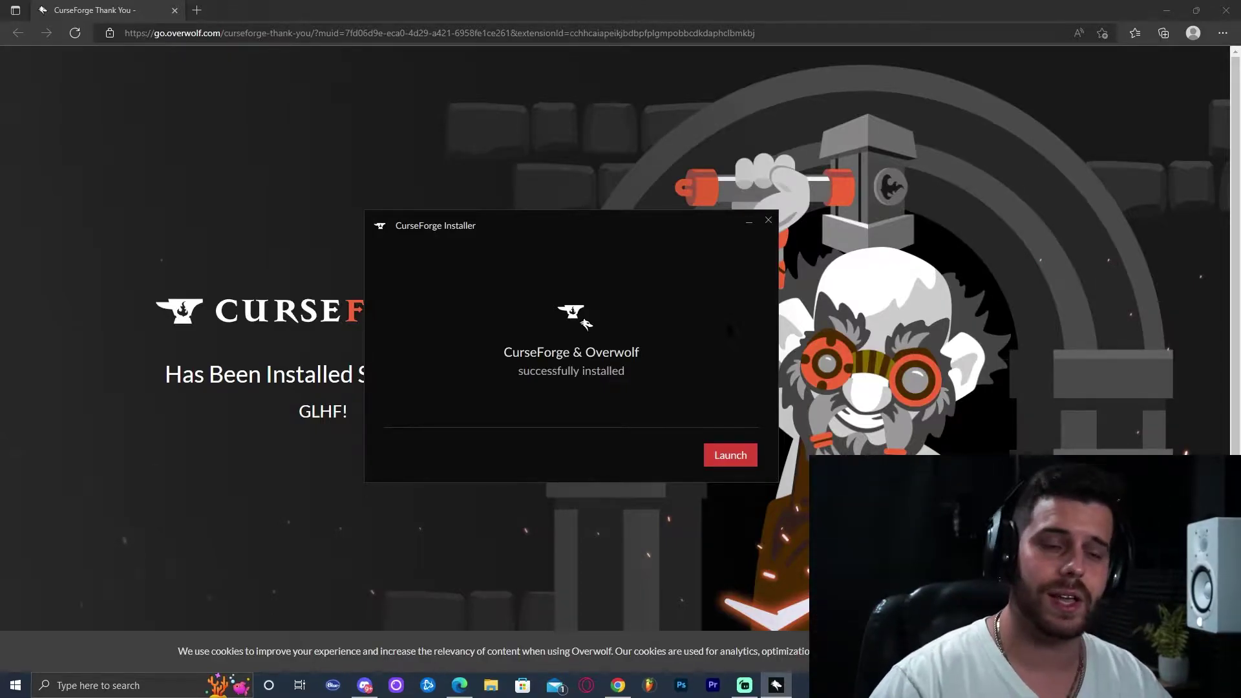
Step: Close the thank-you web page, launch CurseForge, and dismiss its welcome intro
click(1225, 10)
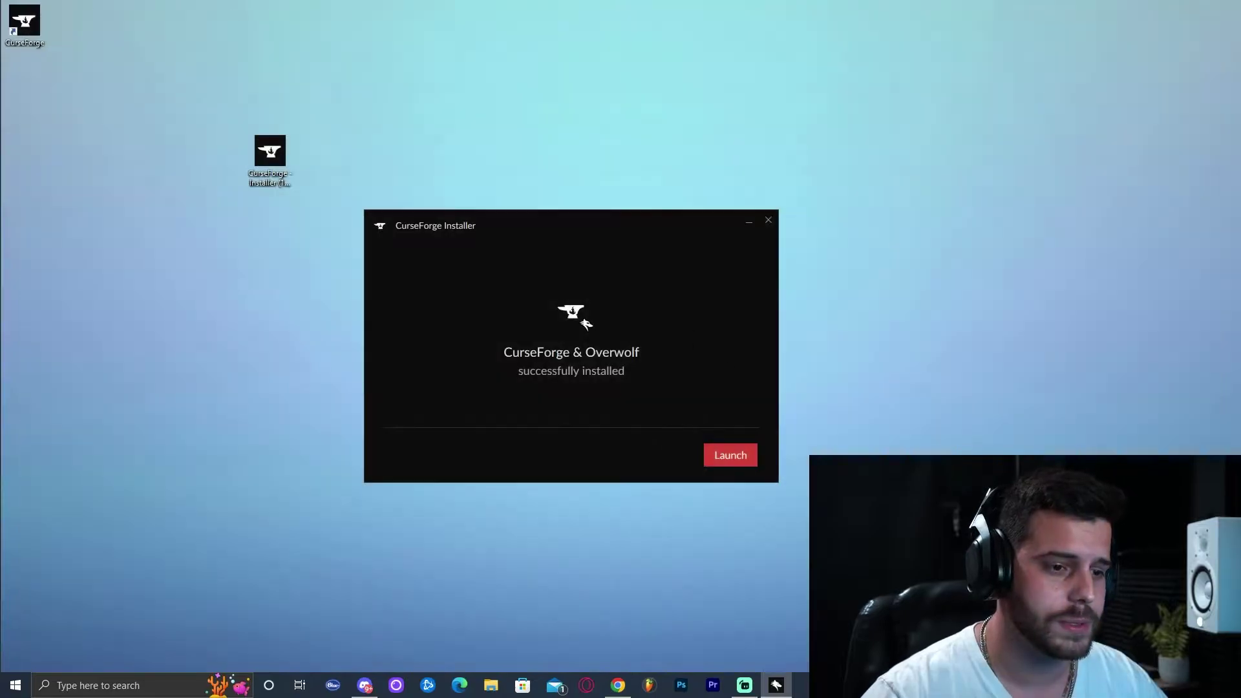
click(740, 455)
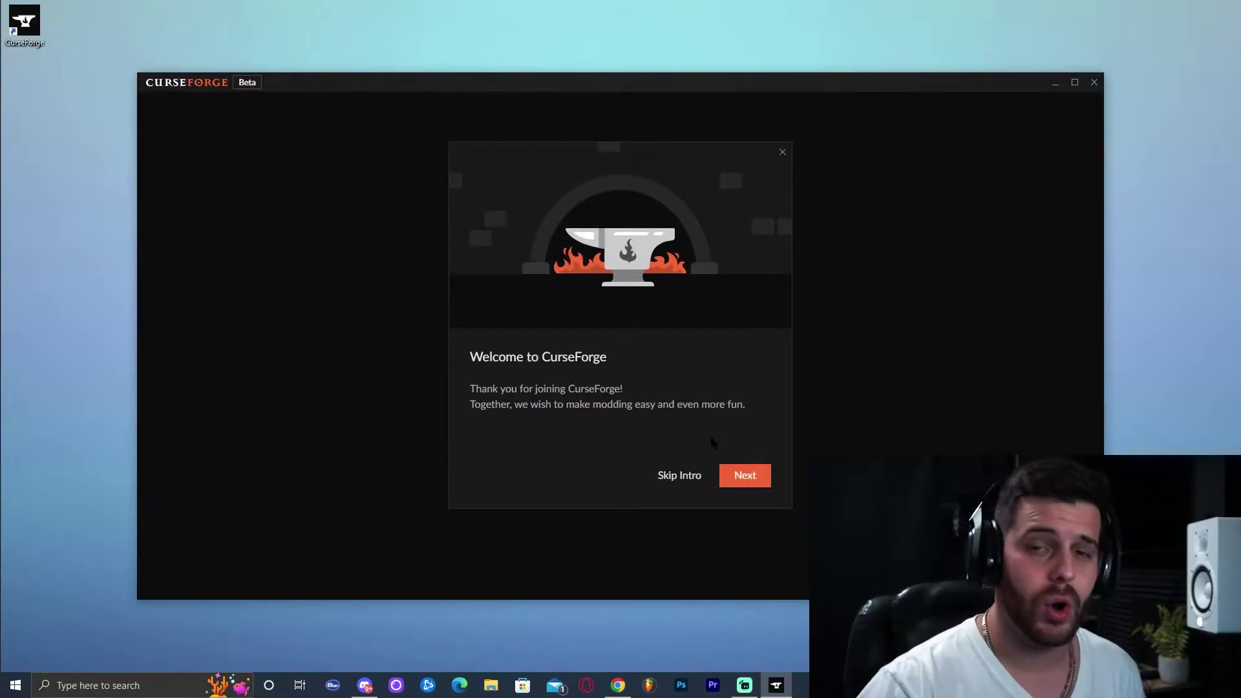
click(680, 476)
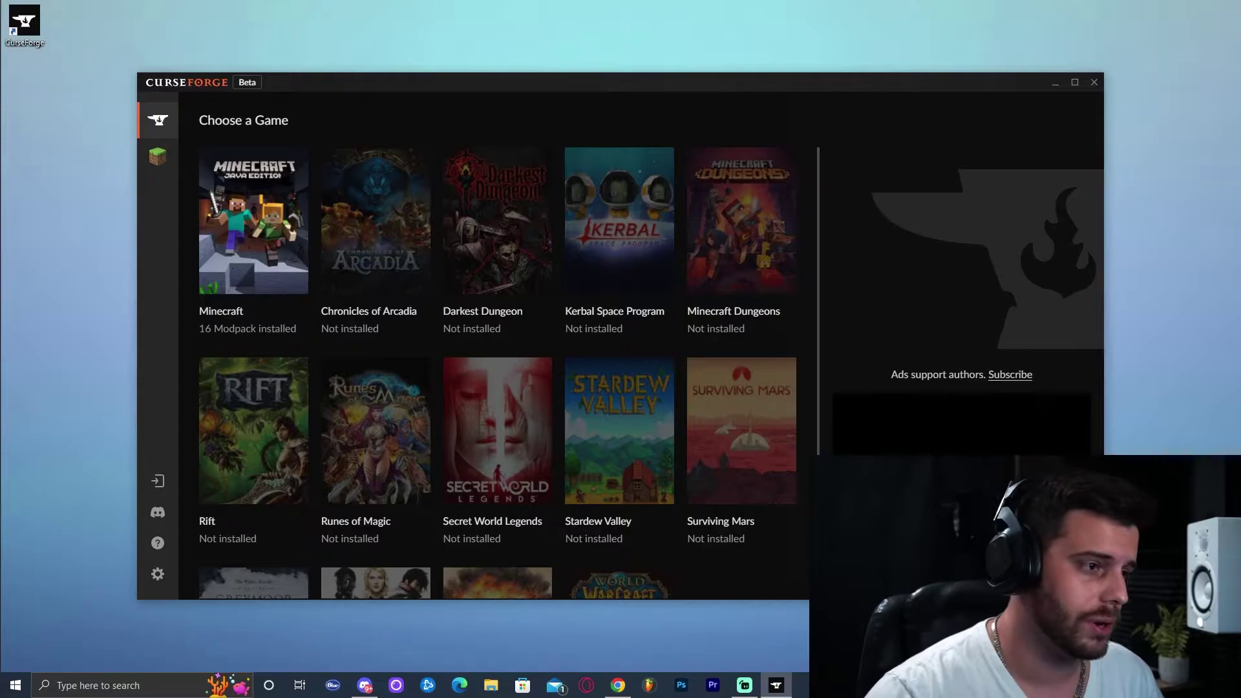
Step: Open the Minecraft modpack browser in a maximized CurseForge window
click(282, 215)
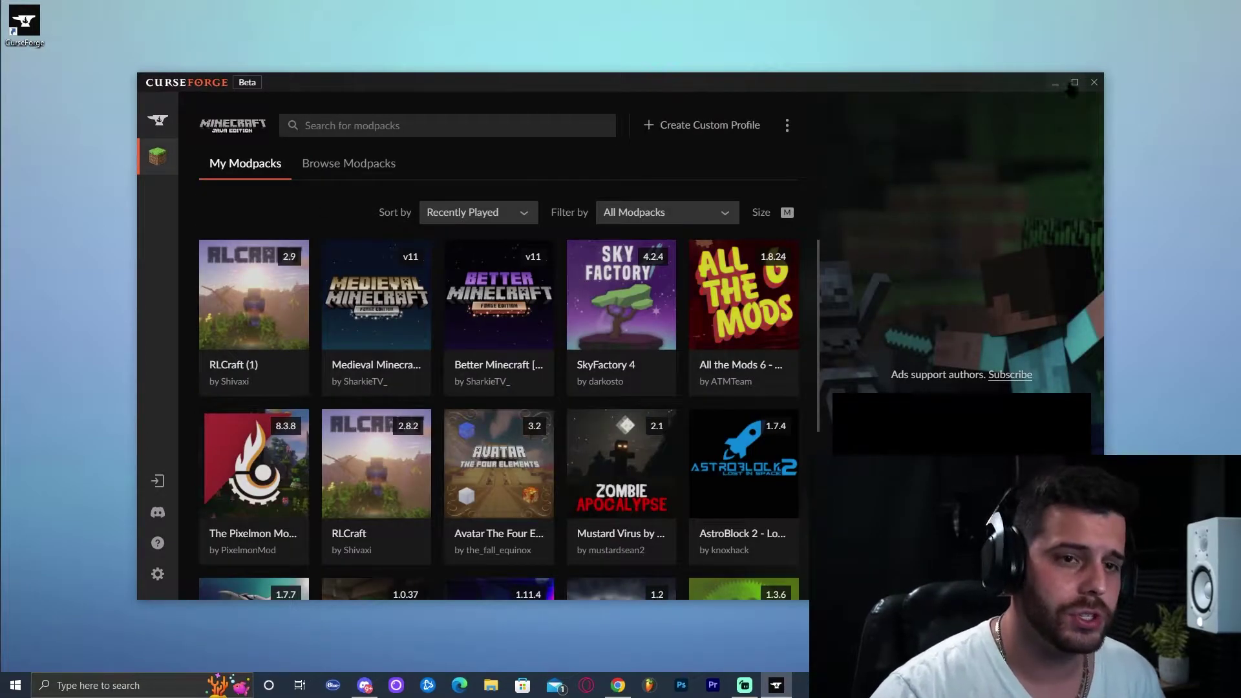
click(1073, 83)
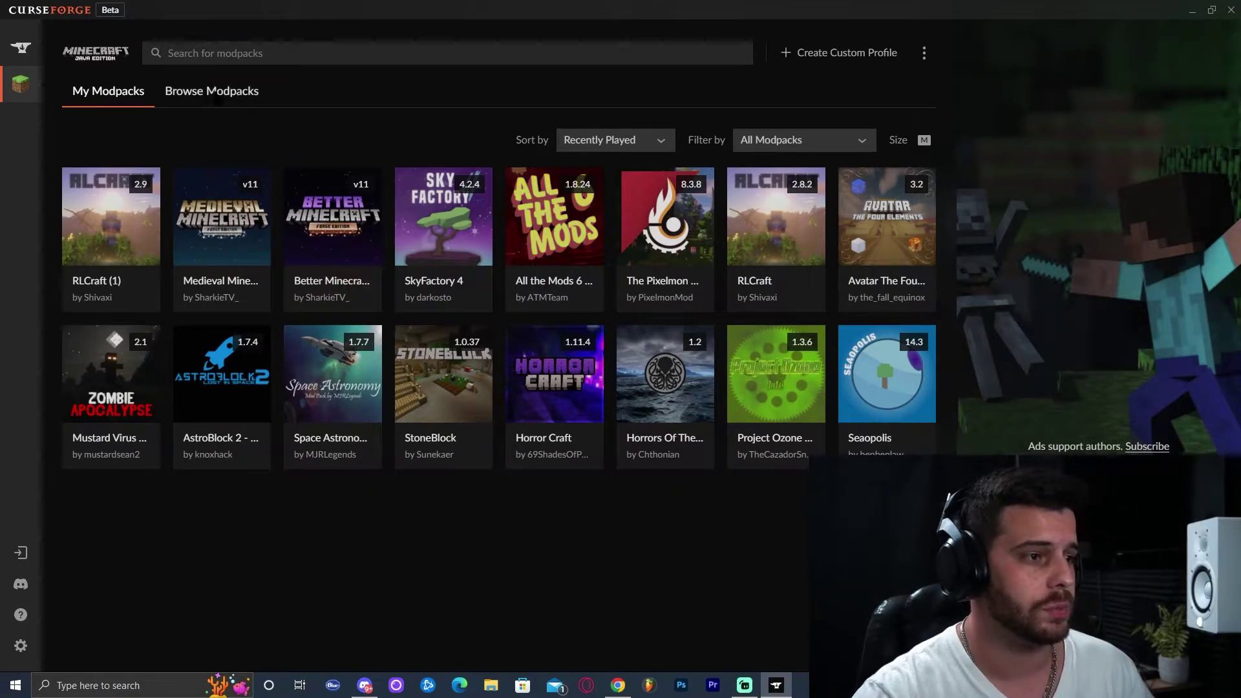
click(217, 93)
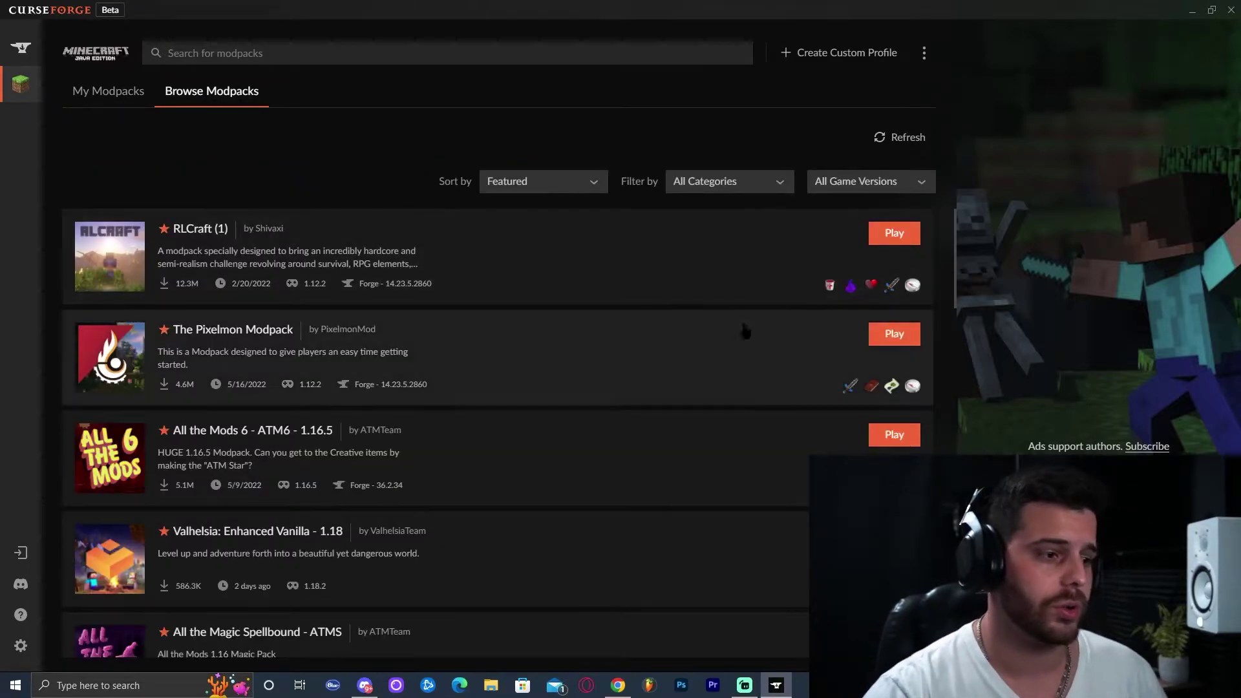
Step: Search 'all the mods 7' and install the All the Mods 7 - ATM7 - 1.18.2 modpack
scroll(665, 295, down, 2)
scroll(665, 295, down, 1)
scroll(608, 299, up, 2)
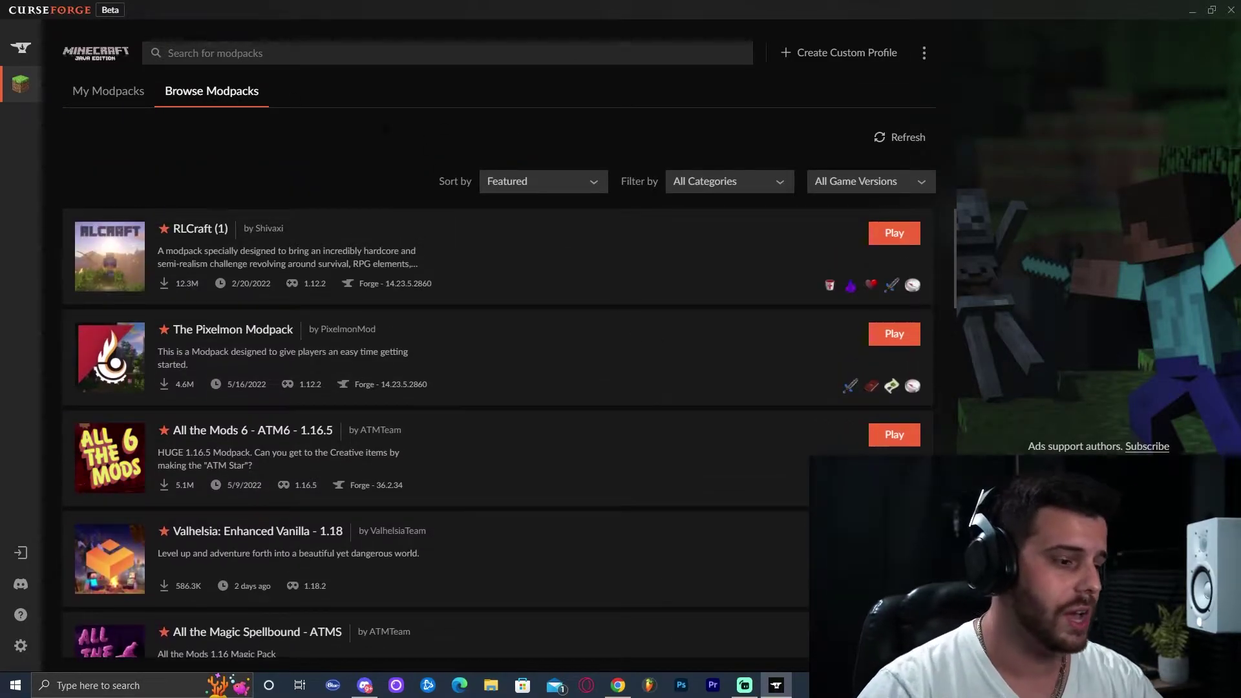
text(all the )
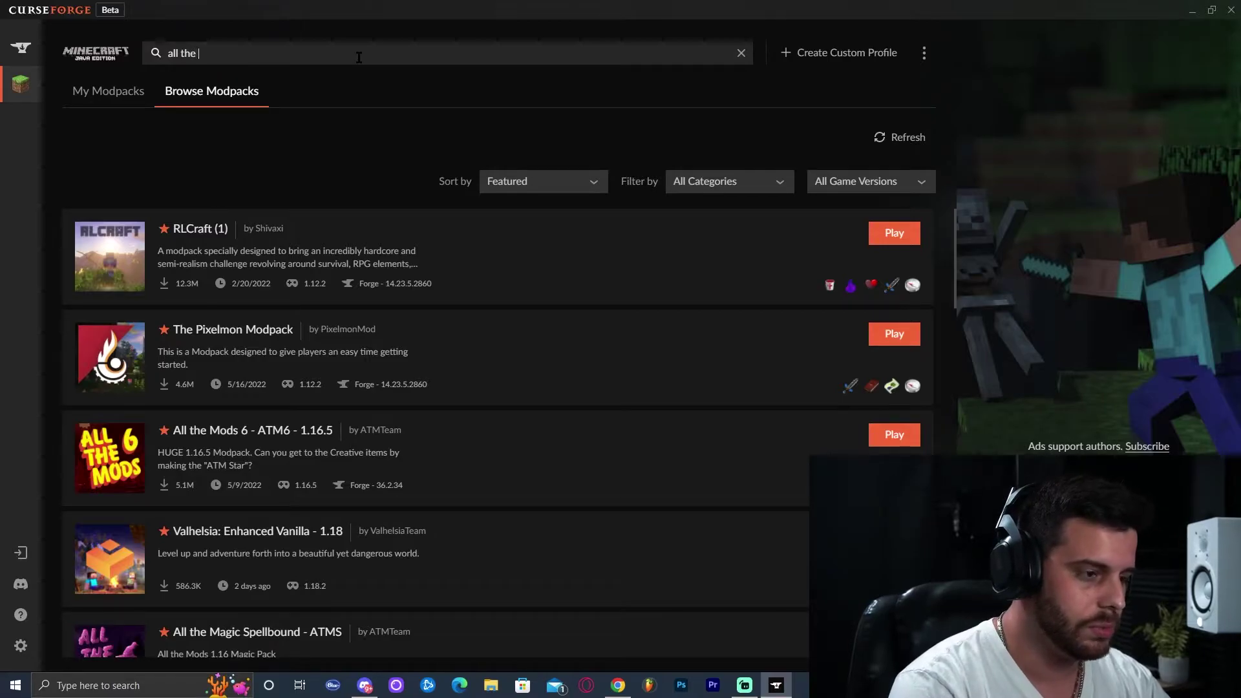
text(mods 7)
key(Return)
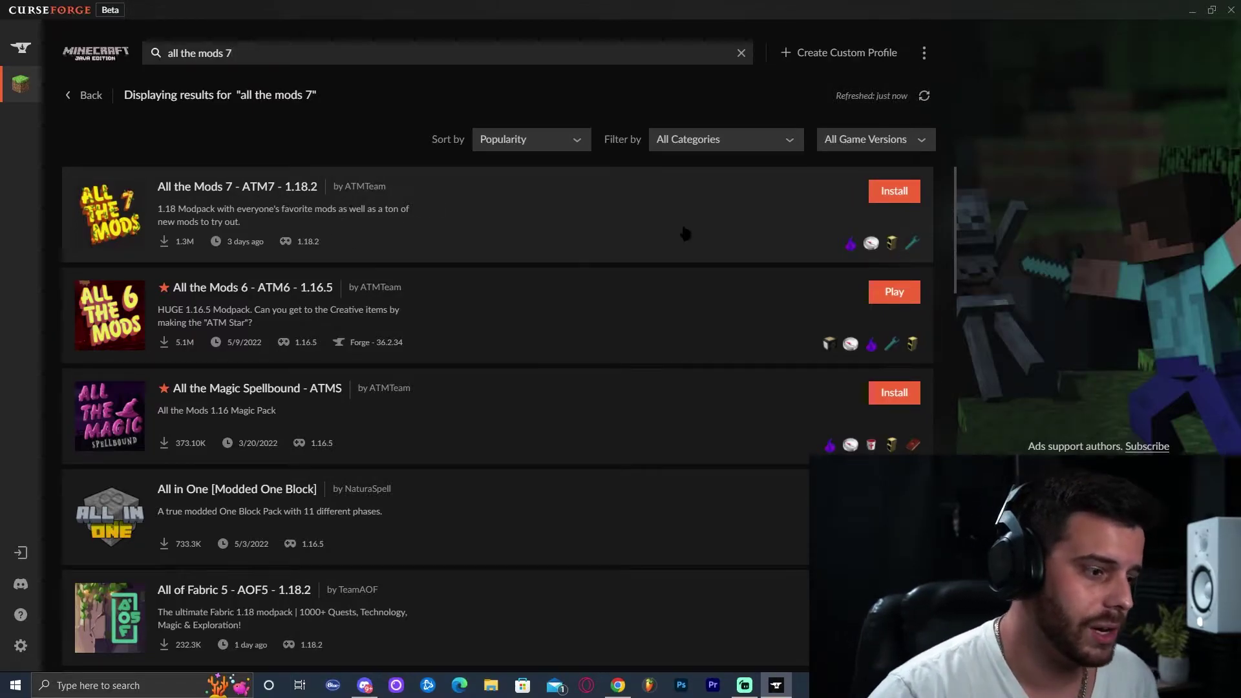
click(897, 193)
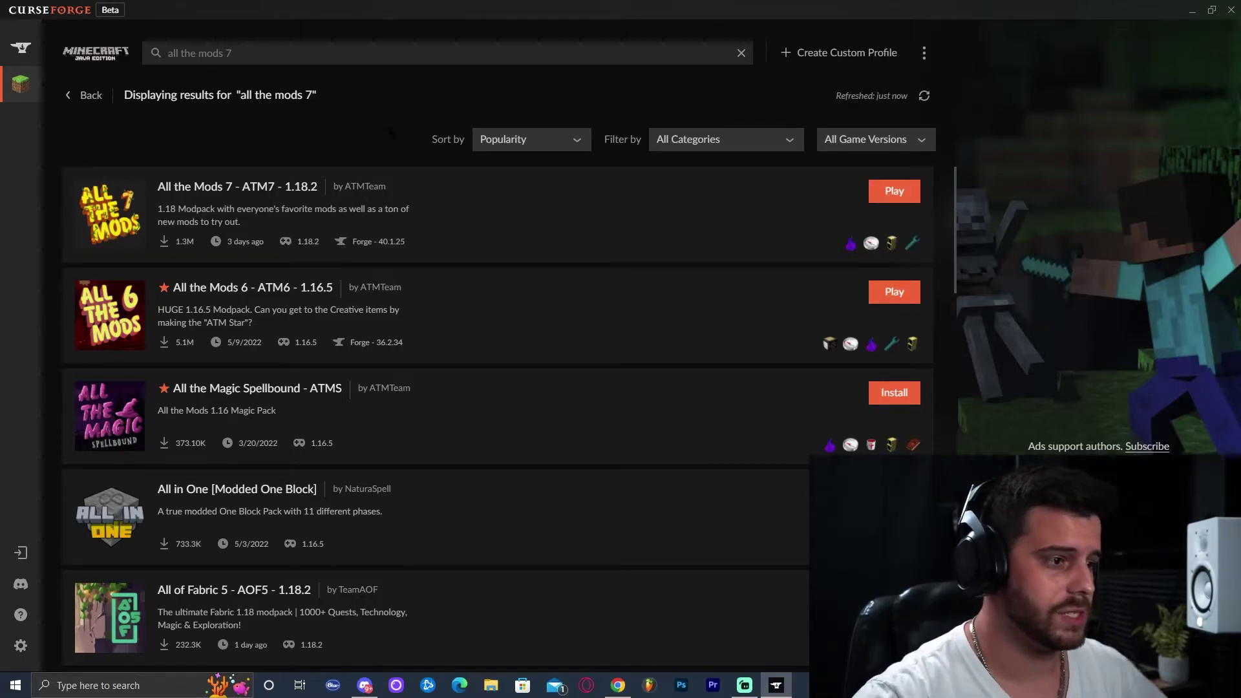
Step: Play ATM7 to open a maximized Minecraft Launcher, then return to Oracle's Java Downloads page
click(898, 194)
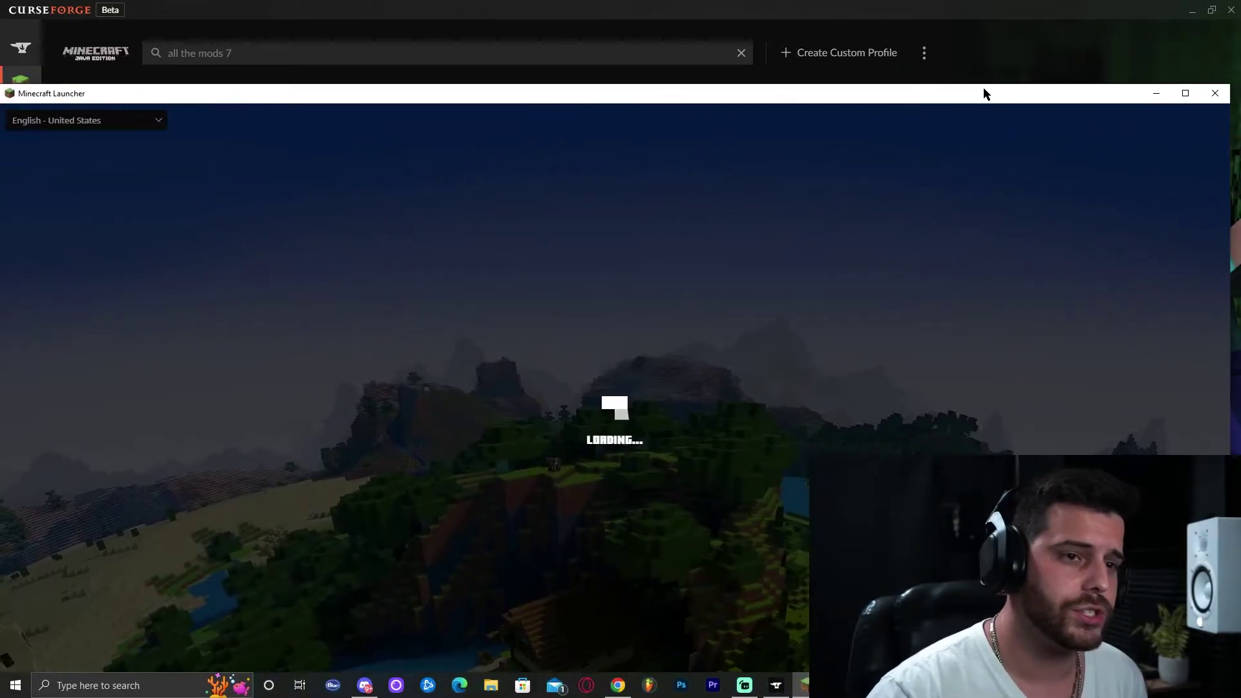
drag(983, 93, 983, 3)
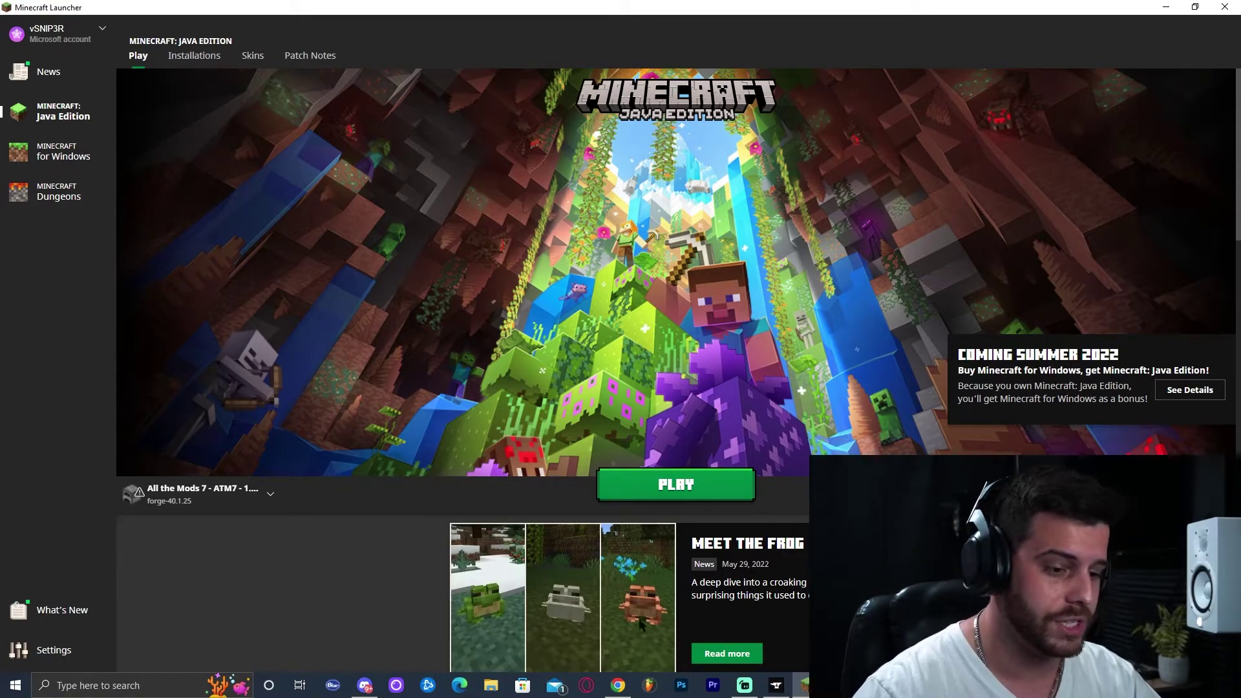
click(618, 685)
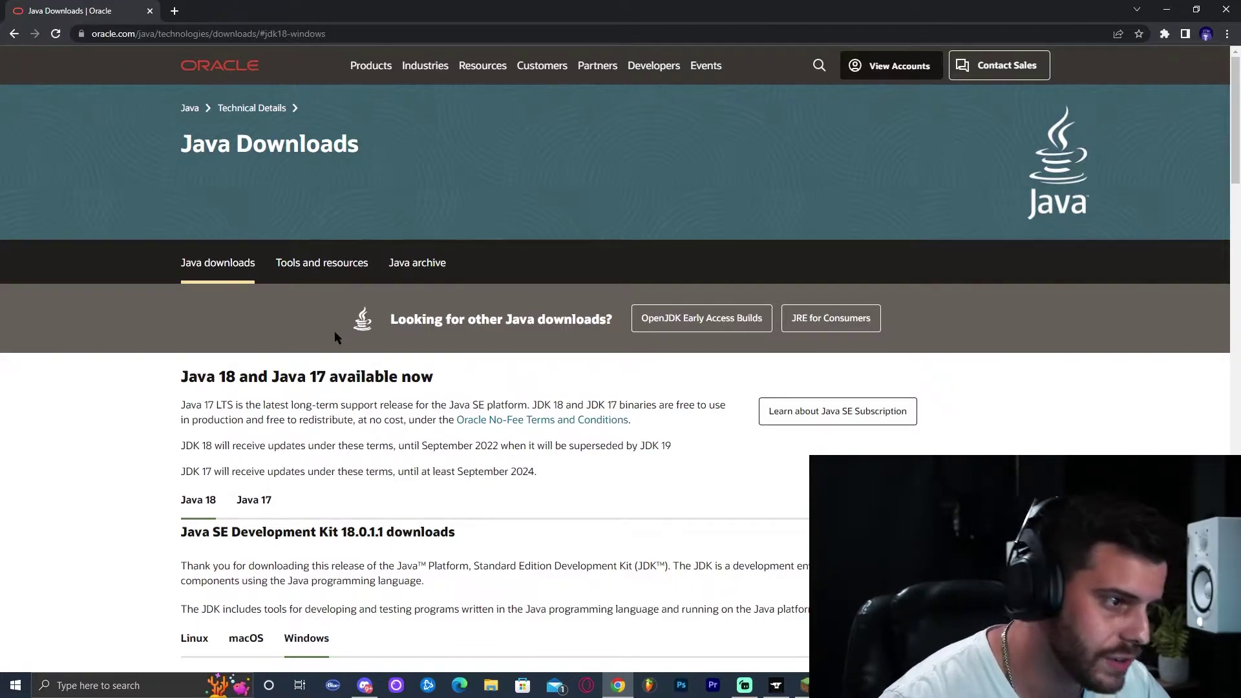
Step: Download the JDK 18 Windows x64 installer from Oracle's Java Downloads page
scroll(252, 334, down, 2)
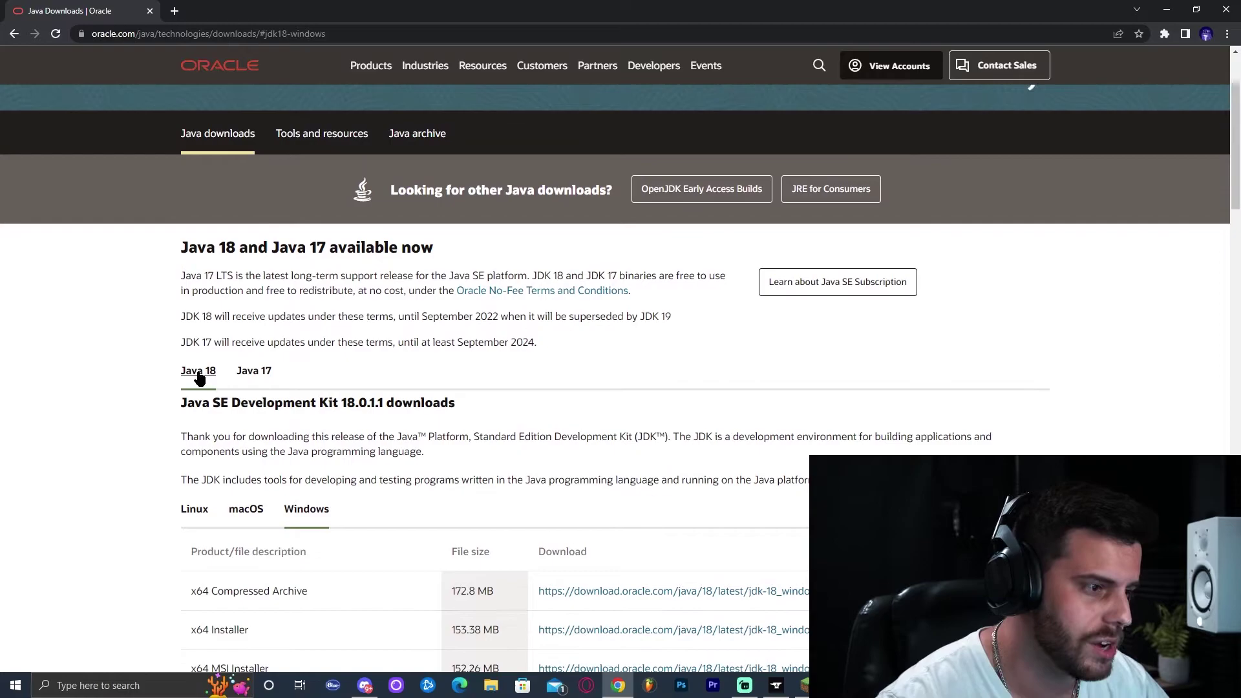
scroll(202, 376, down, 3)
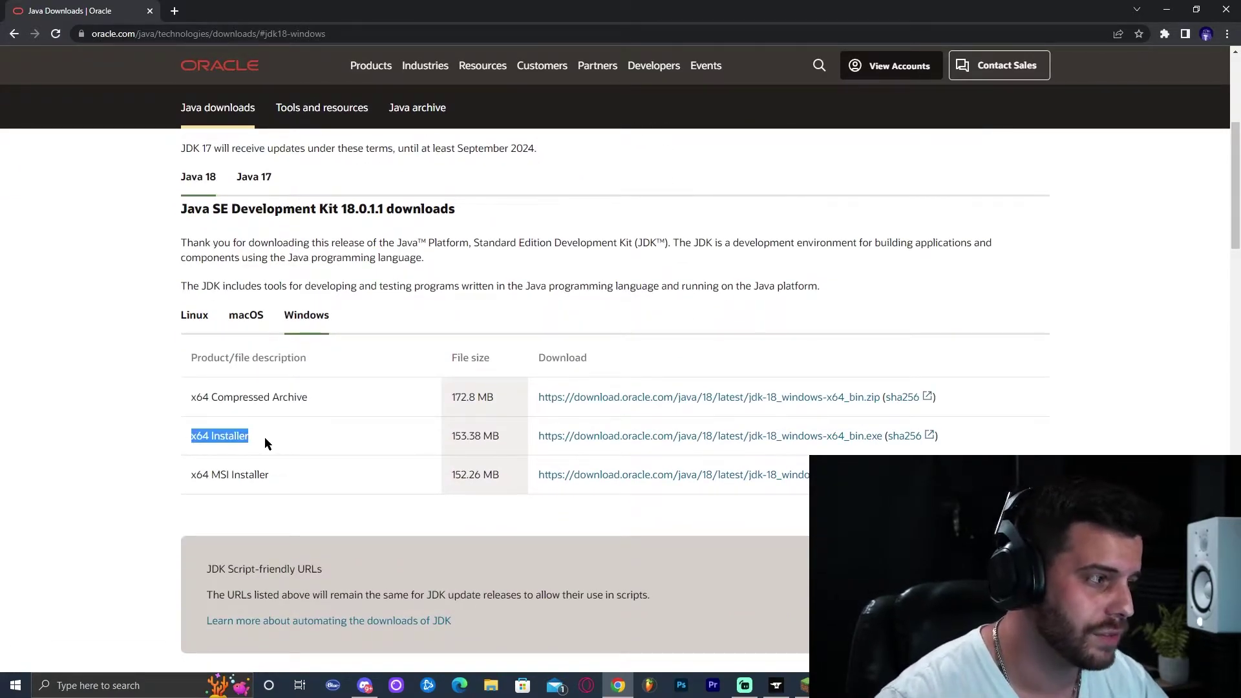
scroll(273, 431, down, 1)
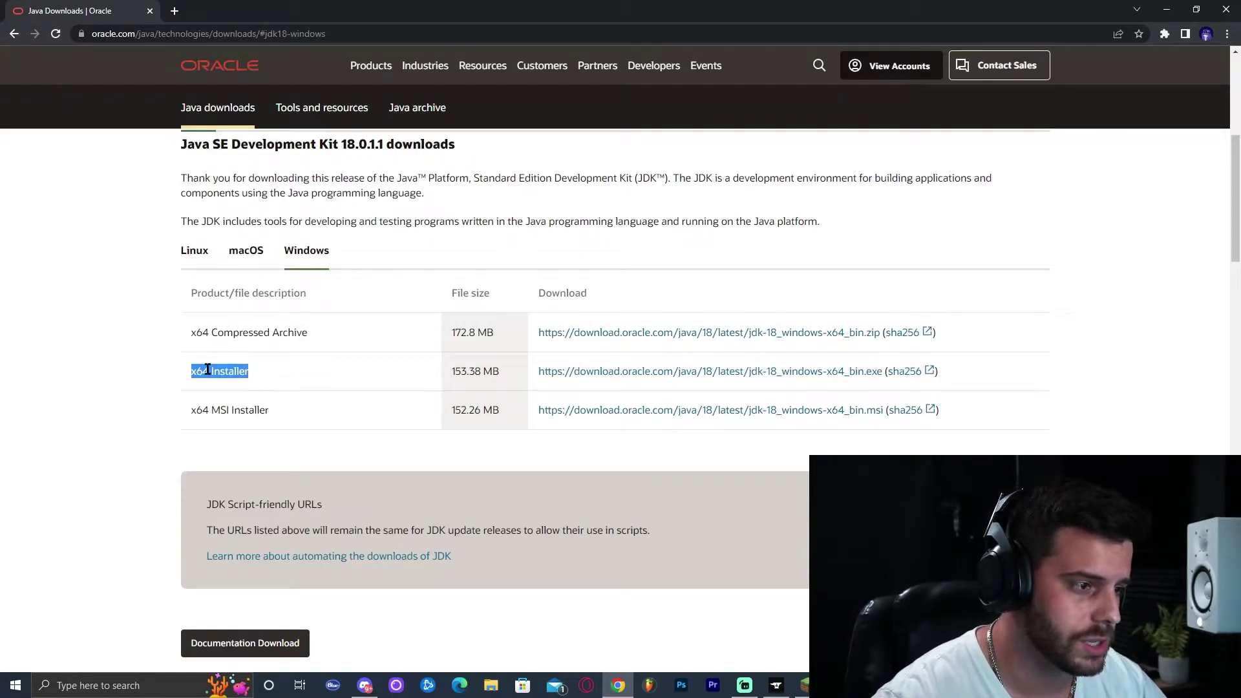
click(785, 379)
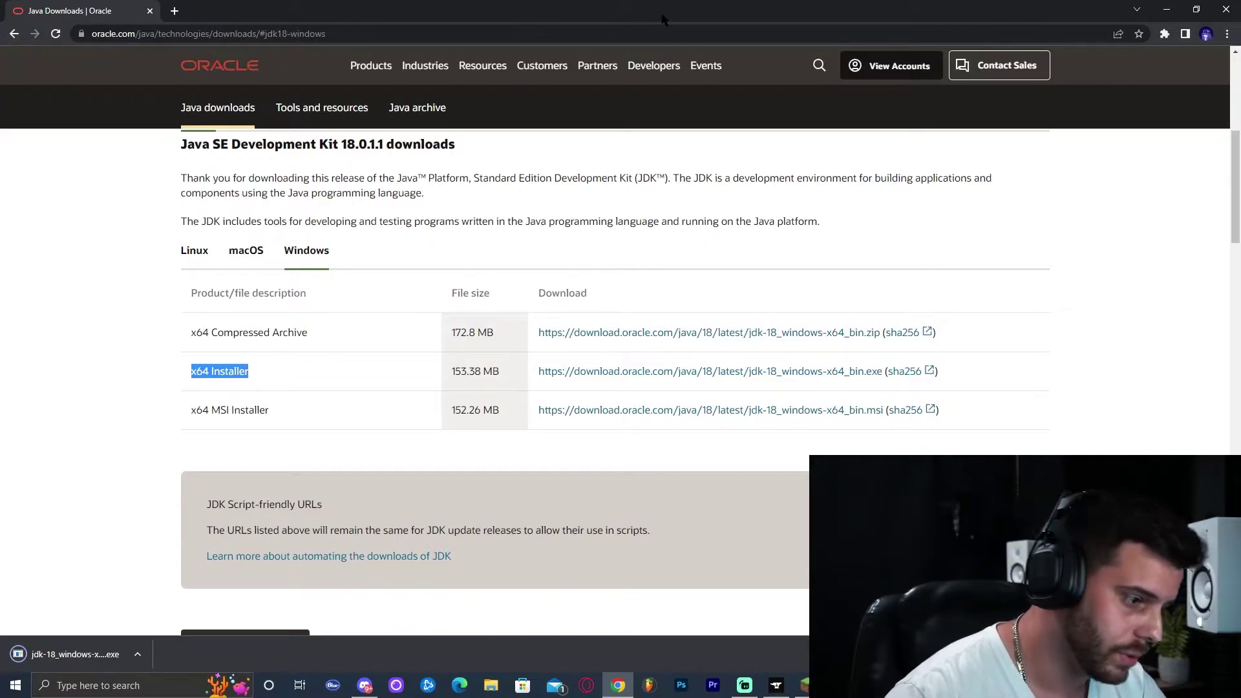
Step: Minimize the Minecraft Launcher and CurseForge, and place the JDK installer on the desktop
drag(665, 19, 723, 72)
click(1173, 5)
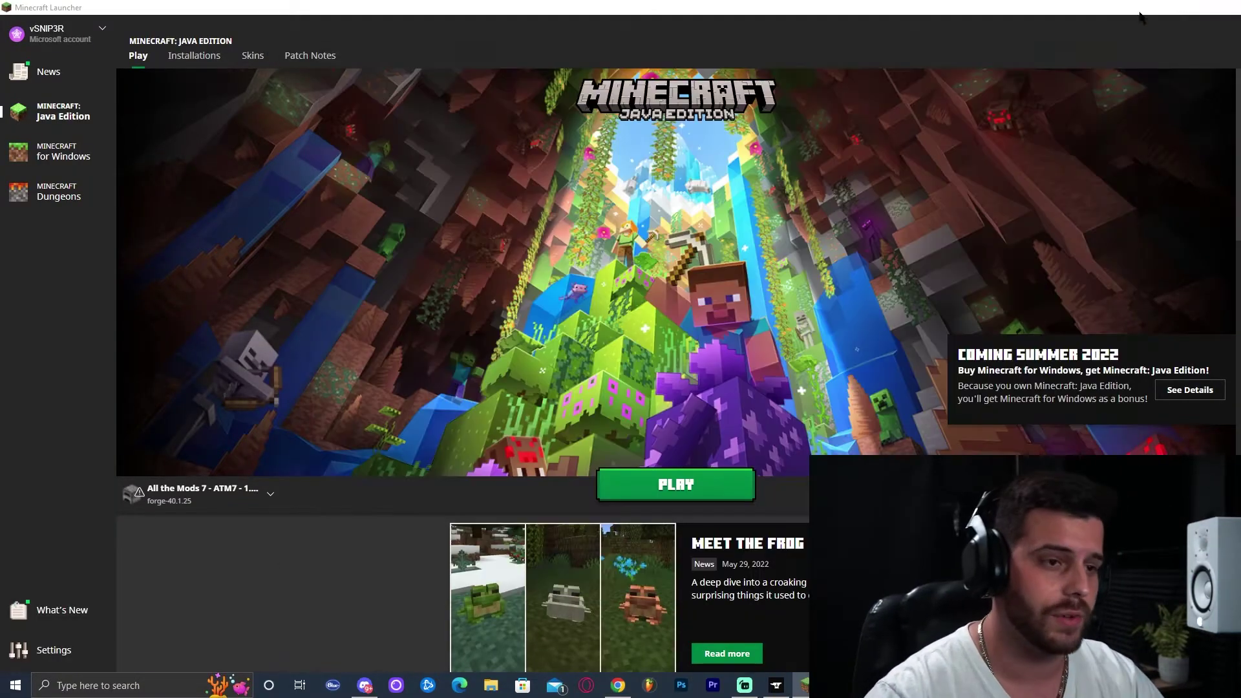
click(1190, 7)
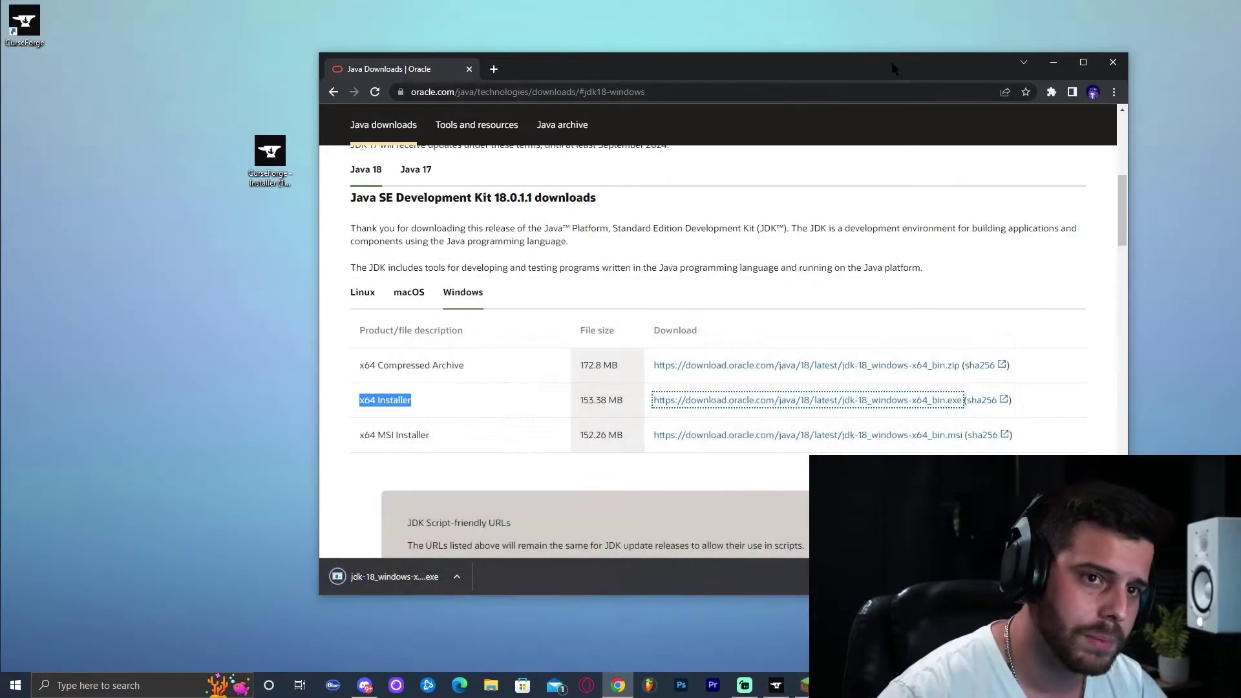
drag(786, 72, 812, 52)
drag(378, 551, 254, 292)
click(283, 310)
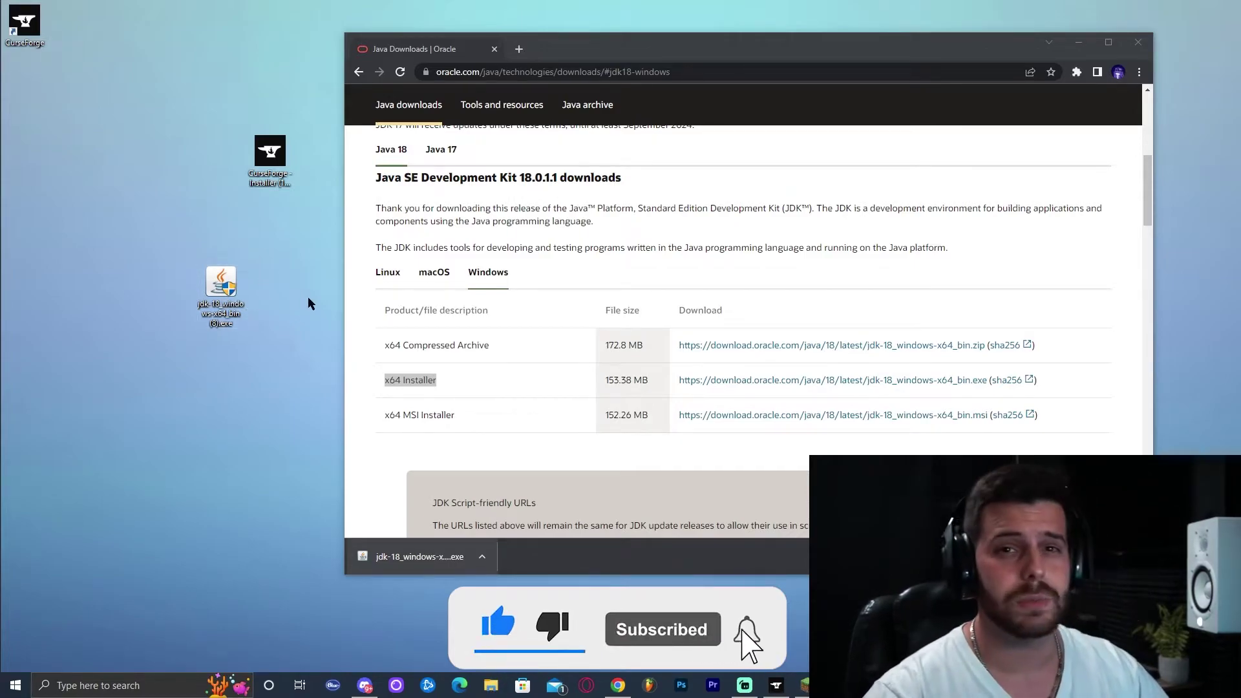
click(623, 53)
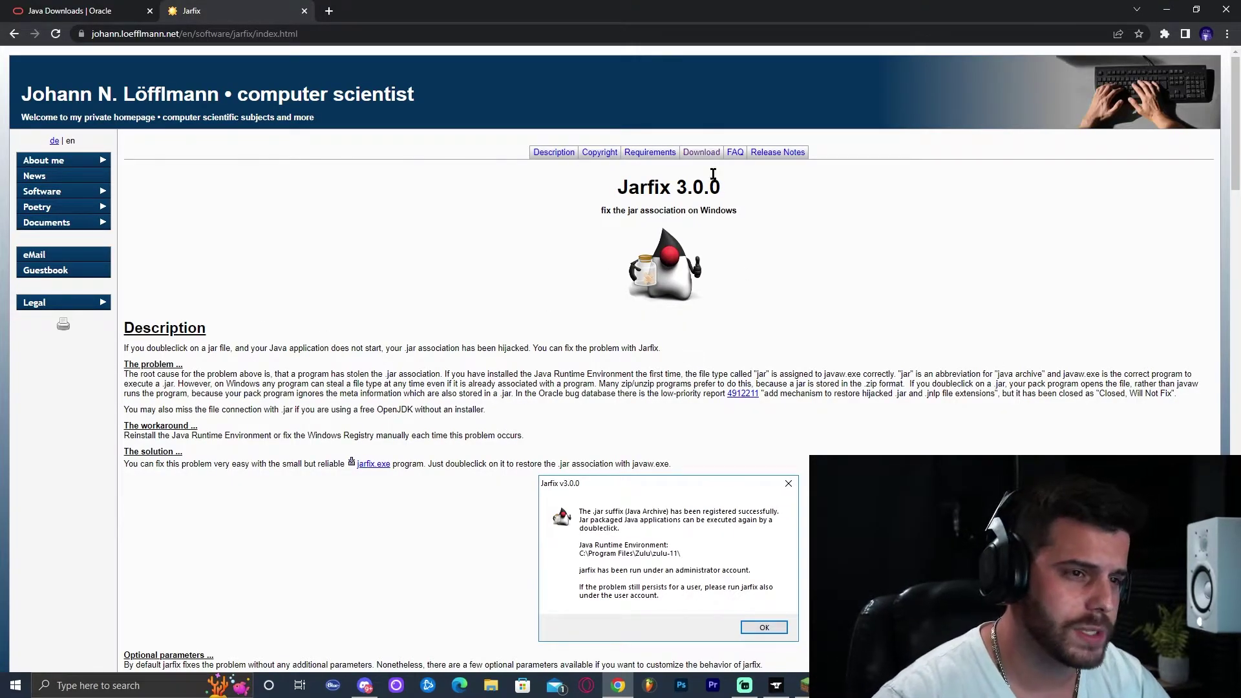
Step: Download jarfix.exe from the Jarfix page's Download section, put it on the desktop, and close Chrome
click(696, 155)
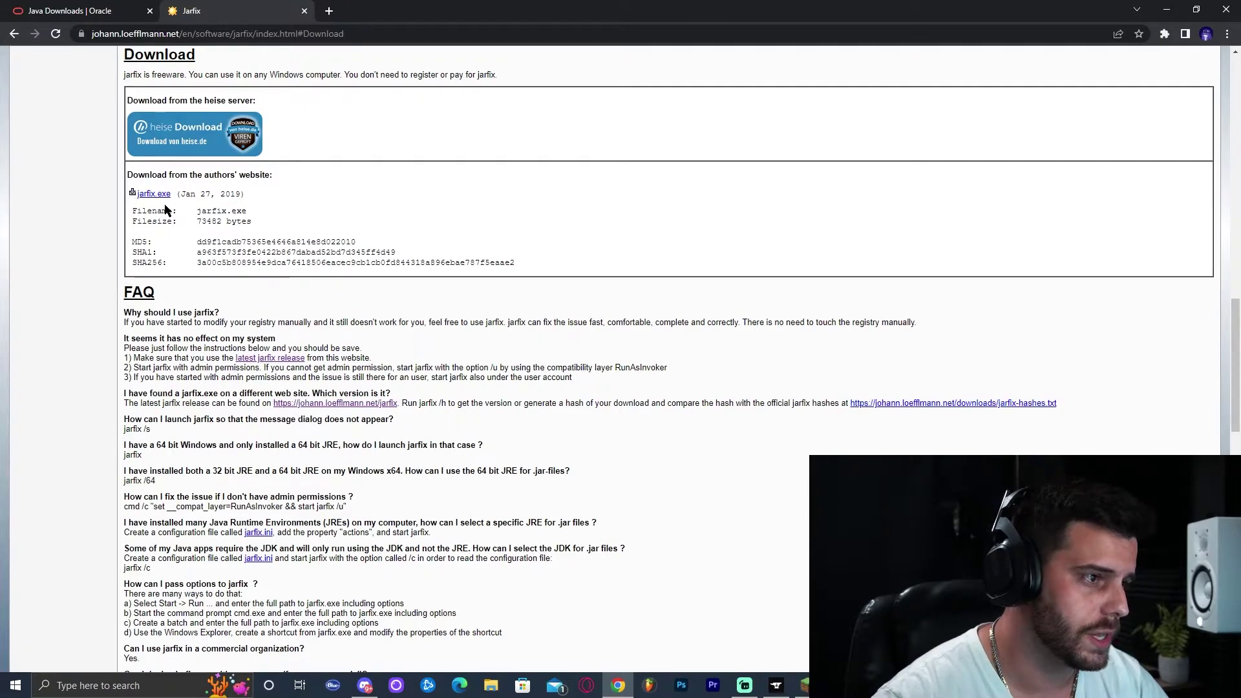
click(159, 197)
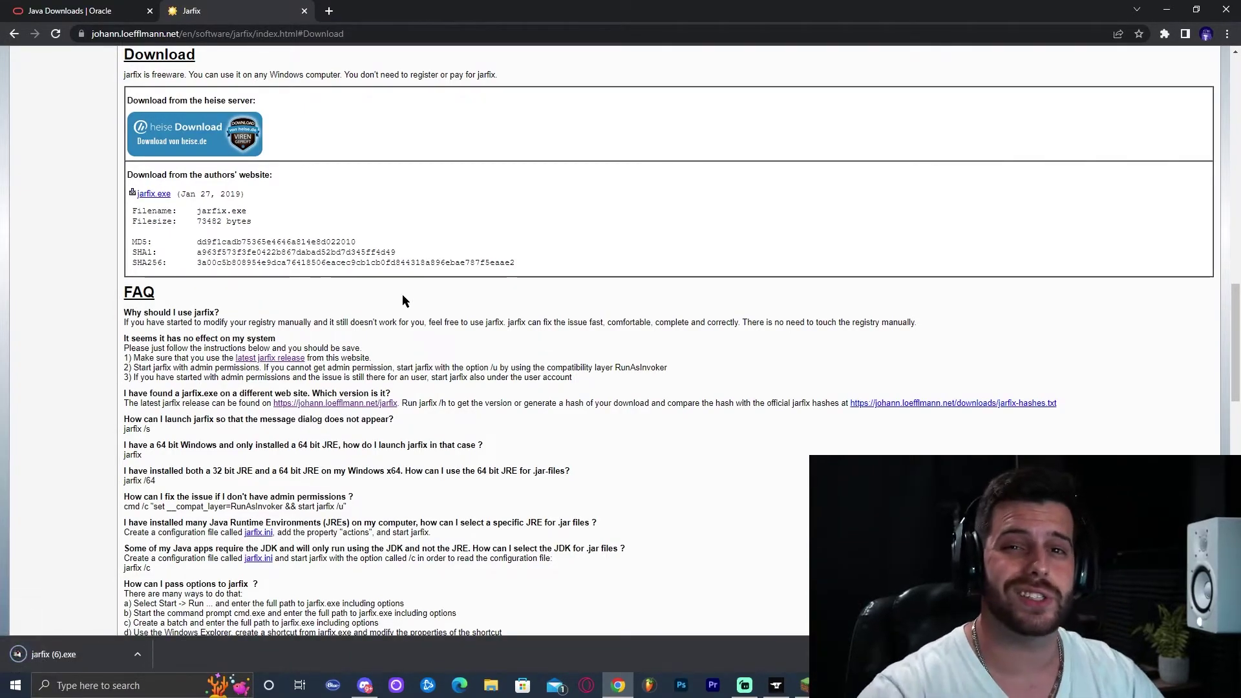
double_click(611, 5)
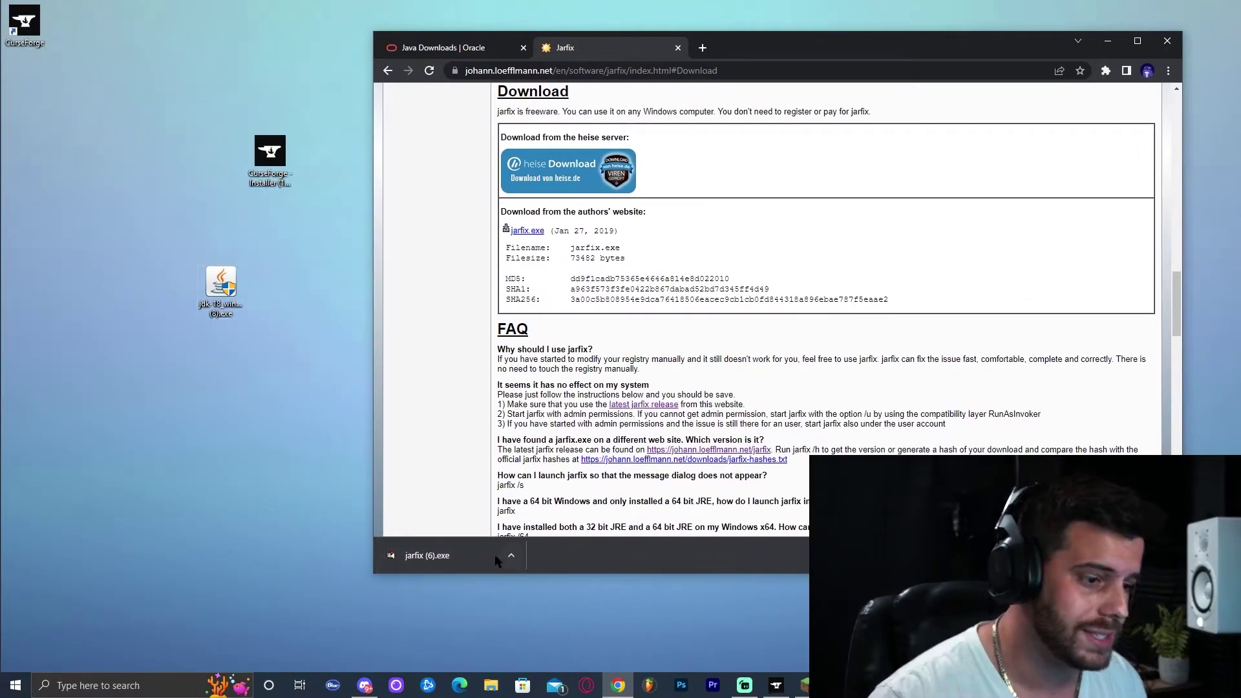
drag(494, 555, 283, 404)
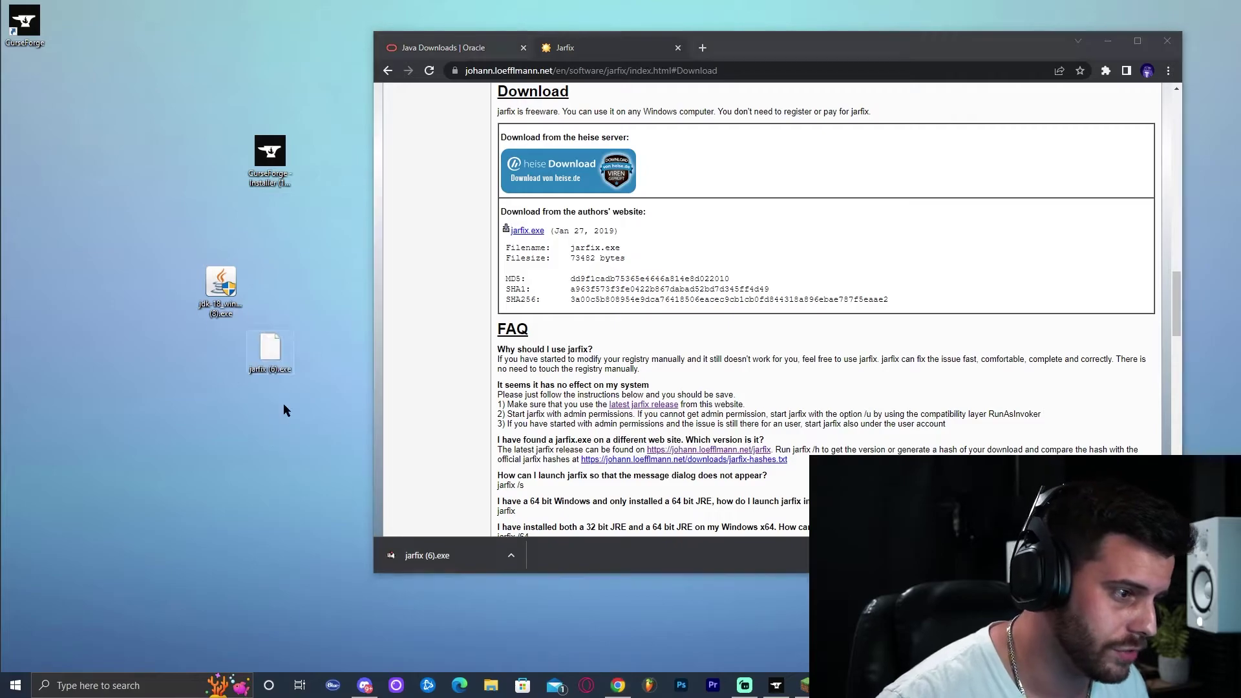
click(1174, 43)
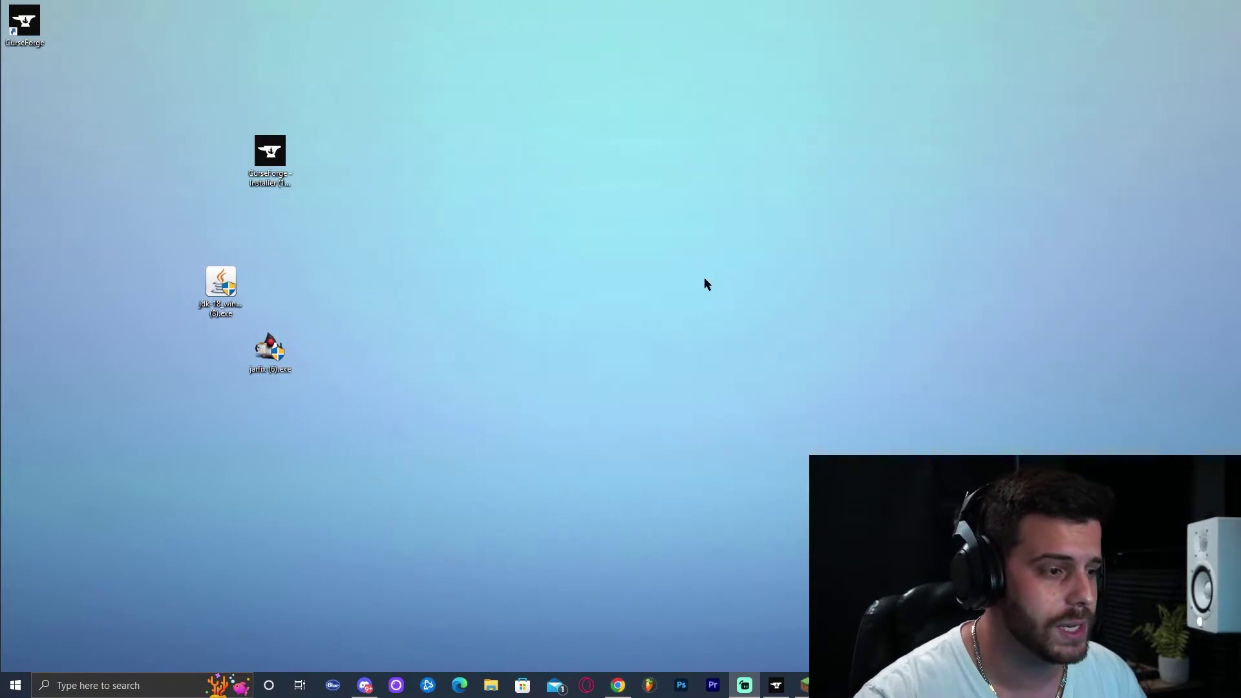
Step: Run Jarfix to register .jar with jdk-18.0.1.1, then delete jarfix.exe from the desktop
double_click(274, 354)
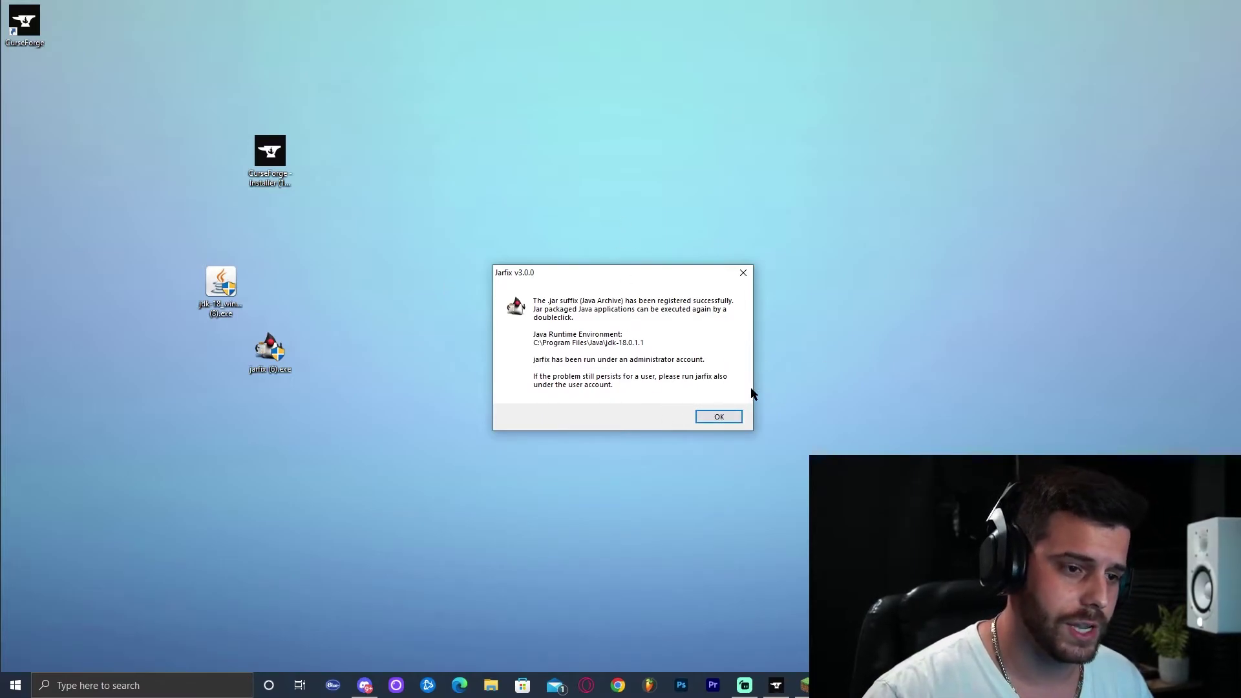
click(720, 416)
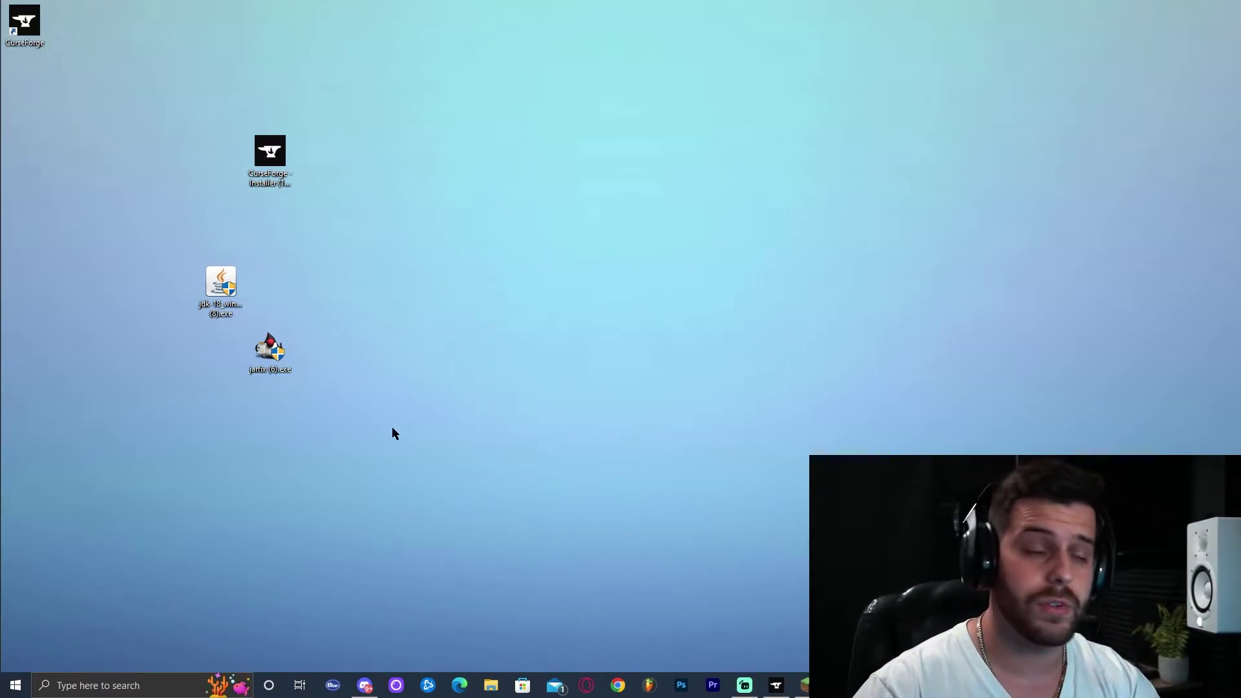
drag(393, 427, 248, 331)
key(Delete)
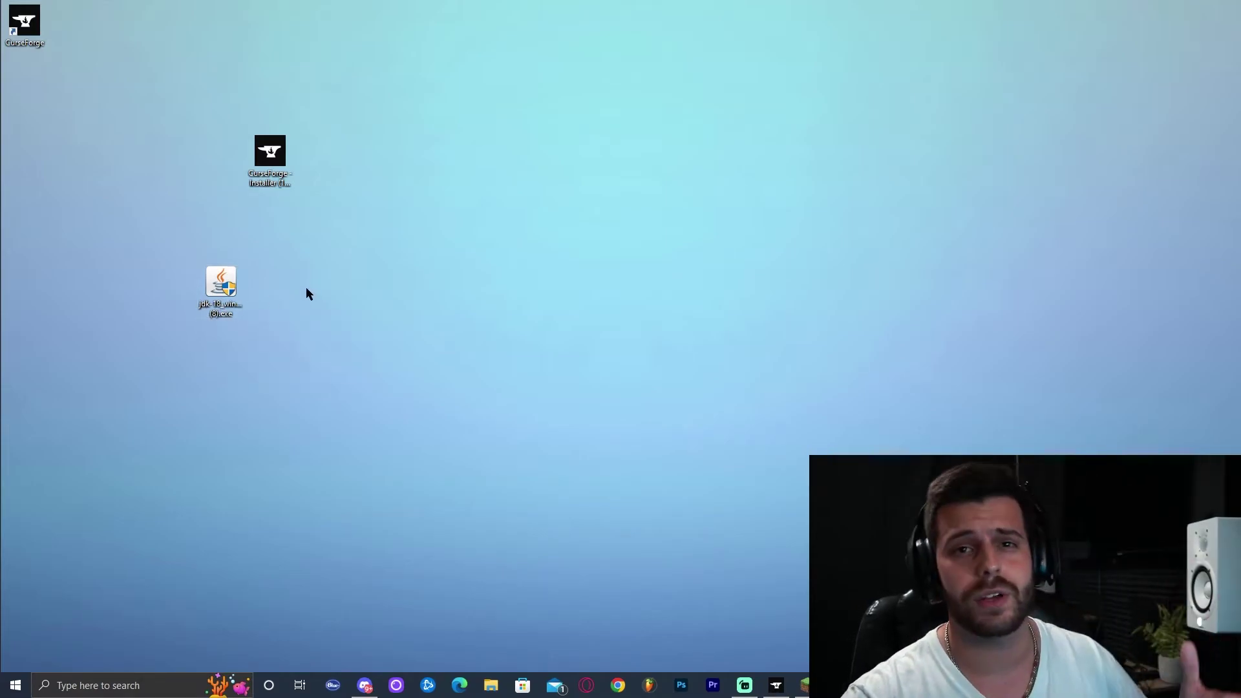
Step: Reinstall JDK 18.0.1.1 into the default C:\Program Files\Java\jdk-18.0.1.1 folder and close the wizard
double_click(229, 287)
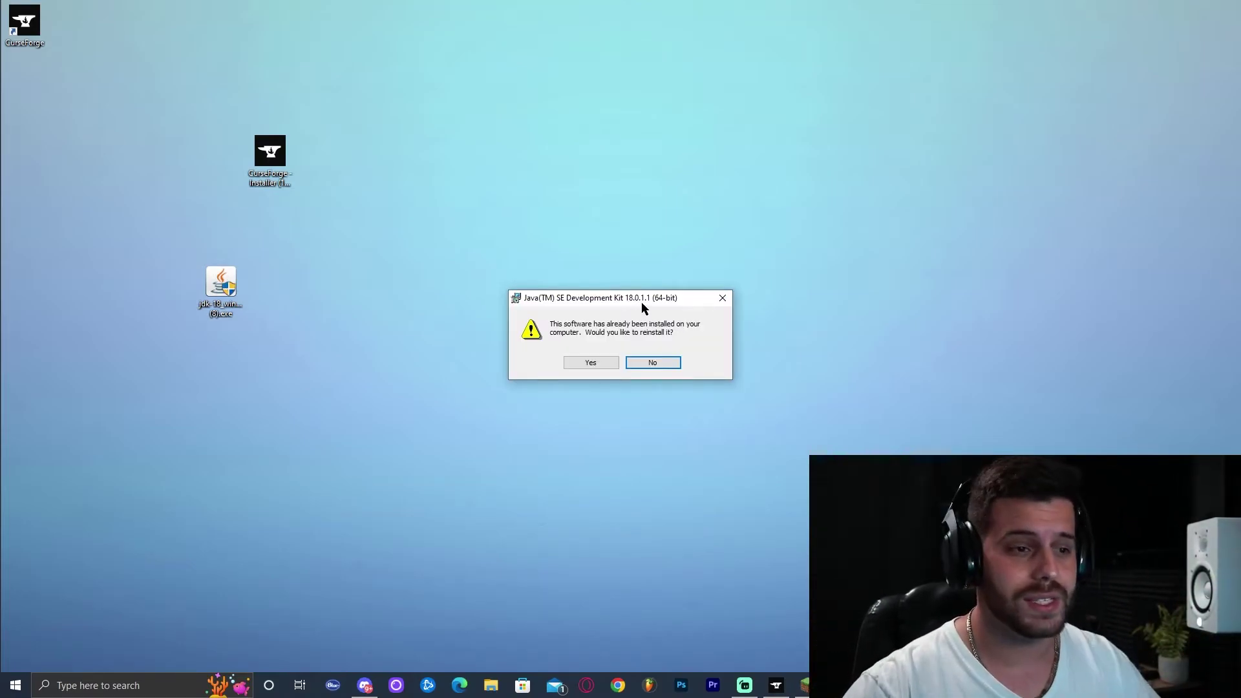
click(601, 362)
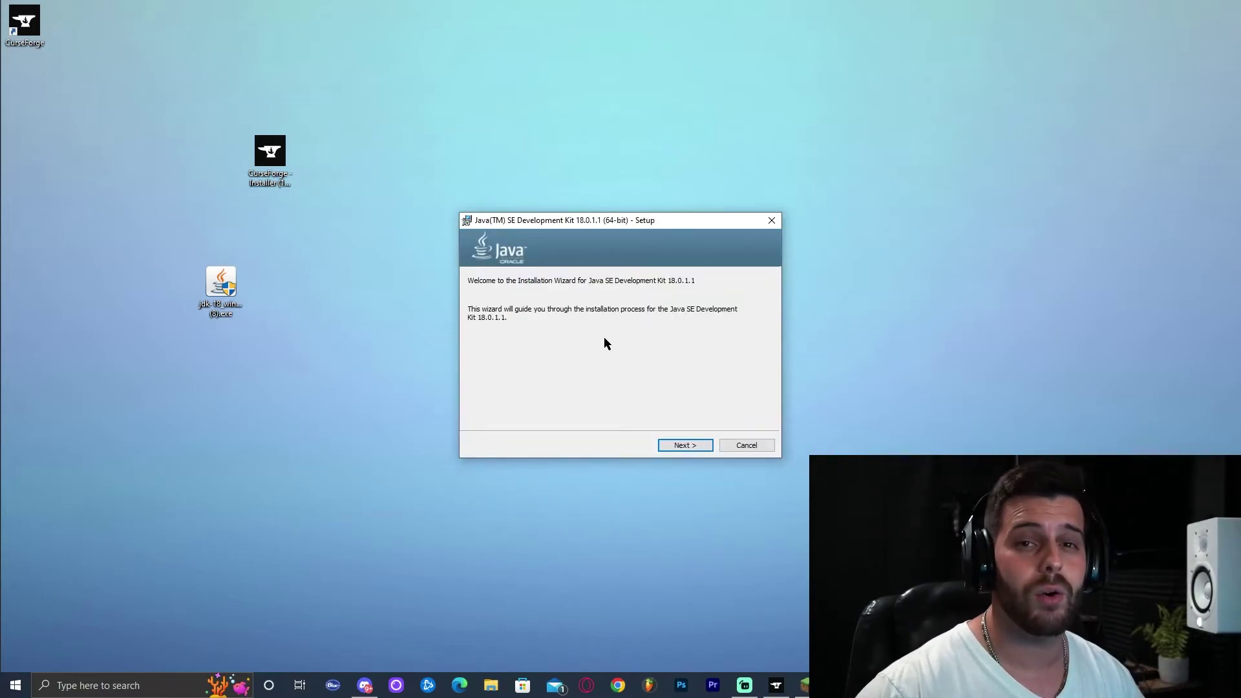
click(685, 446)
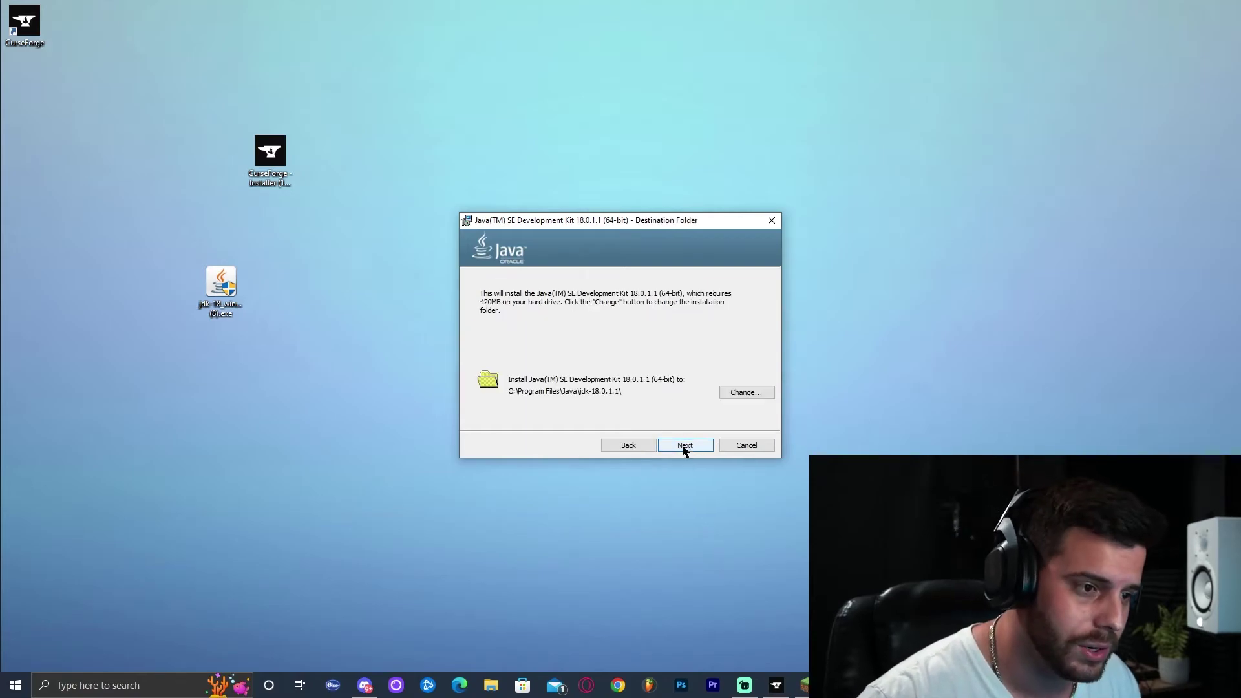
click(685, 445)
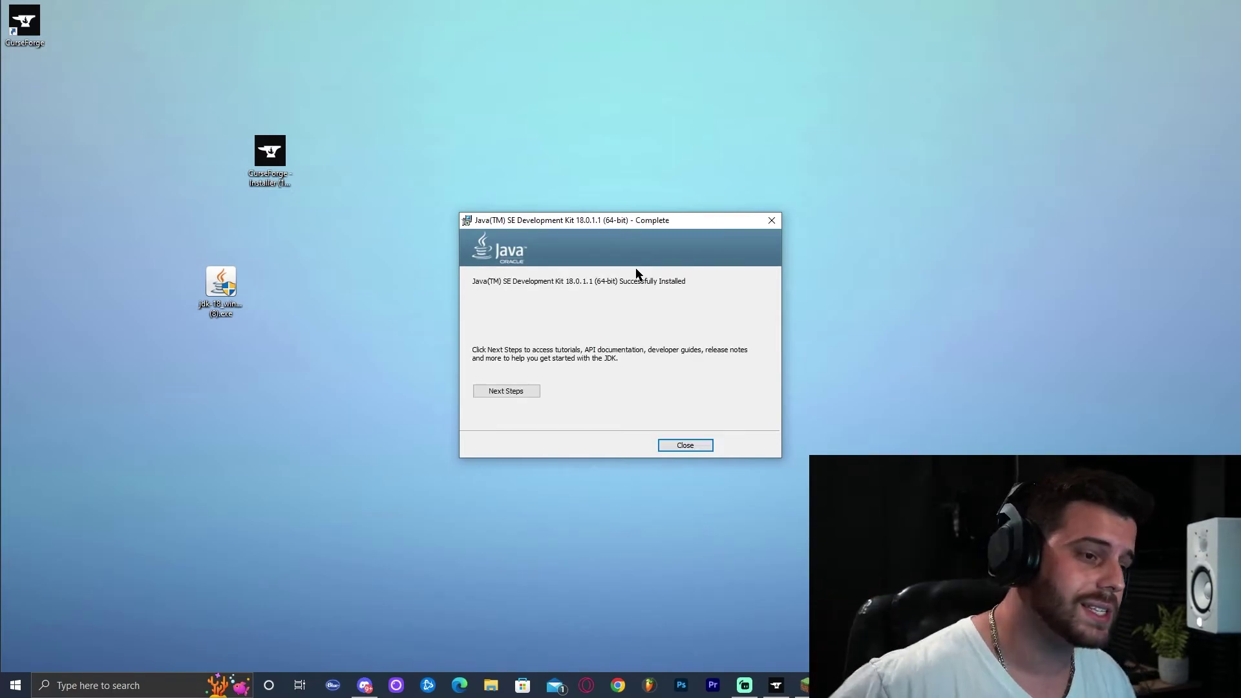
click(687, 445)
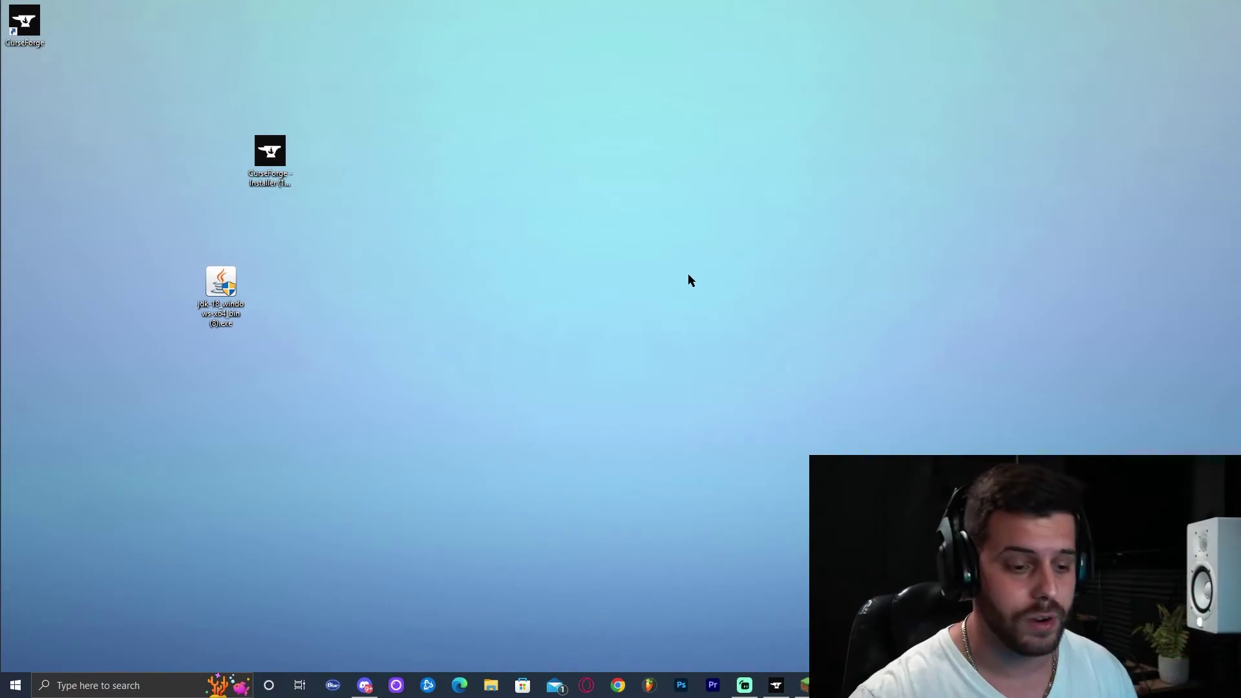
Step: Play the ATM7 installation from the Minecraft Launcher, accepting the modified-installation risk
click(775, 689)
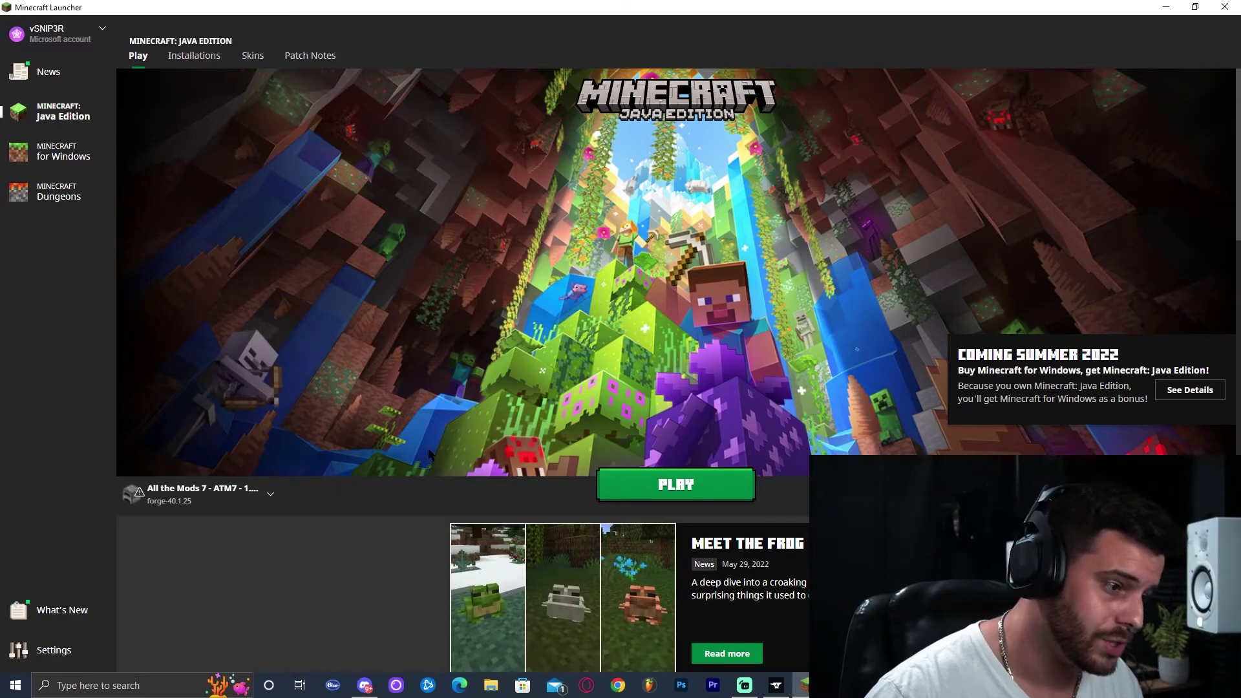
click(714, 490)
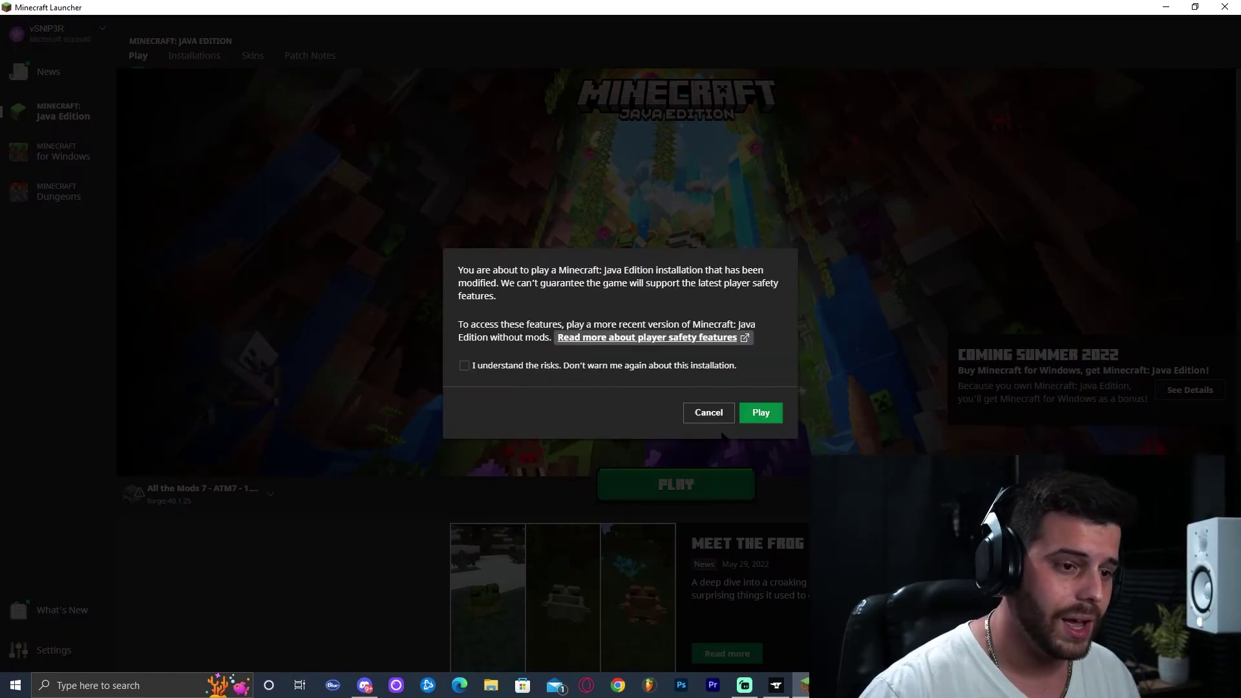
click(510, 368)
click(766, 413)
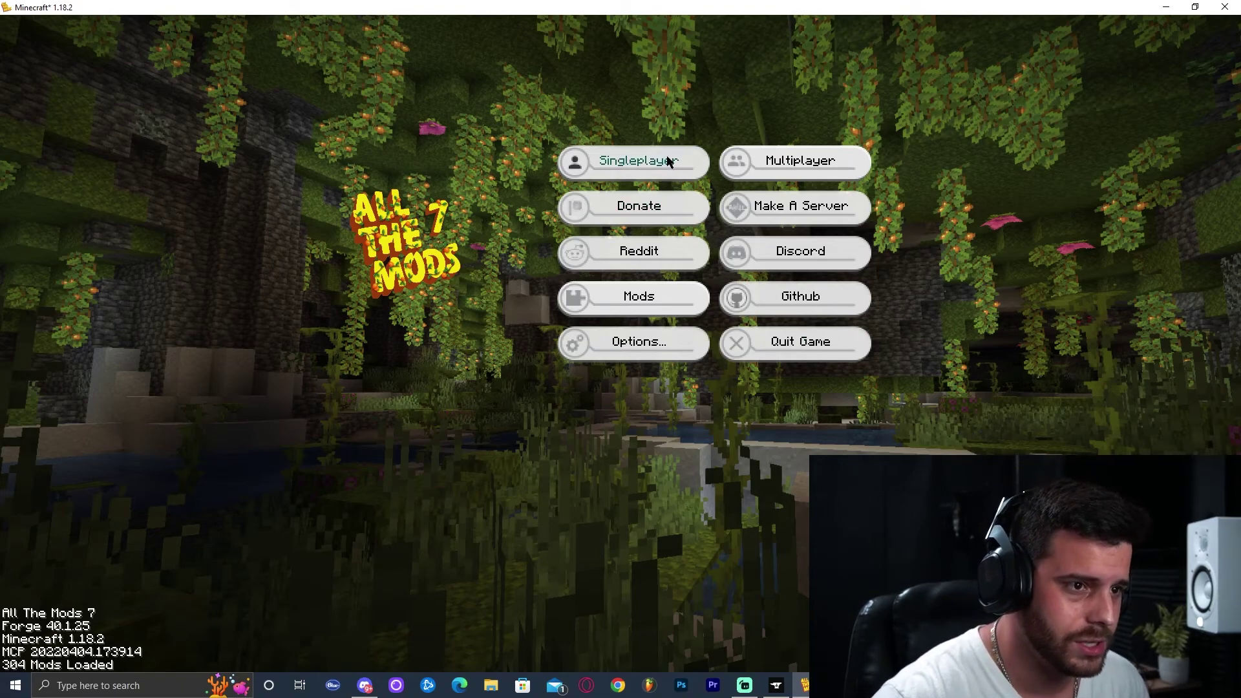
Step: Create a singleplayer world named New World with default survival settings
click(614, 172)
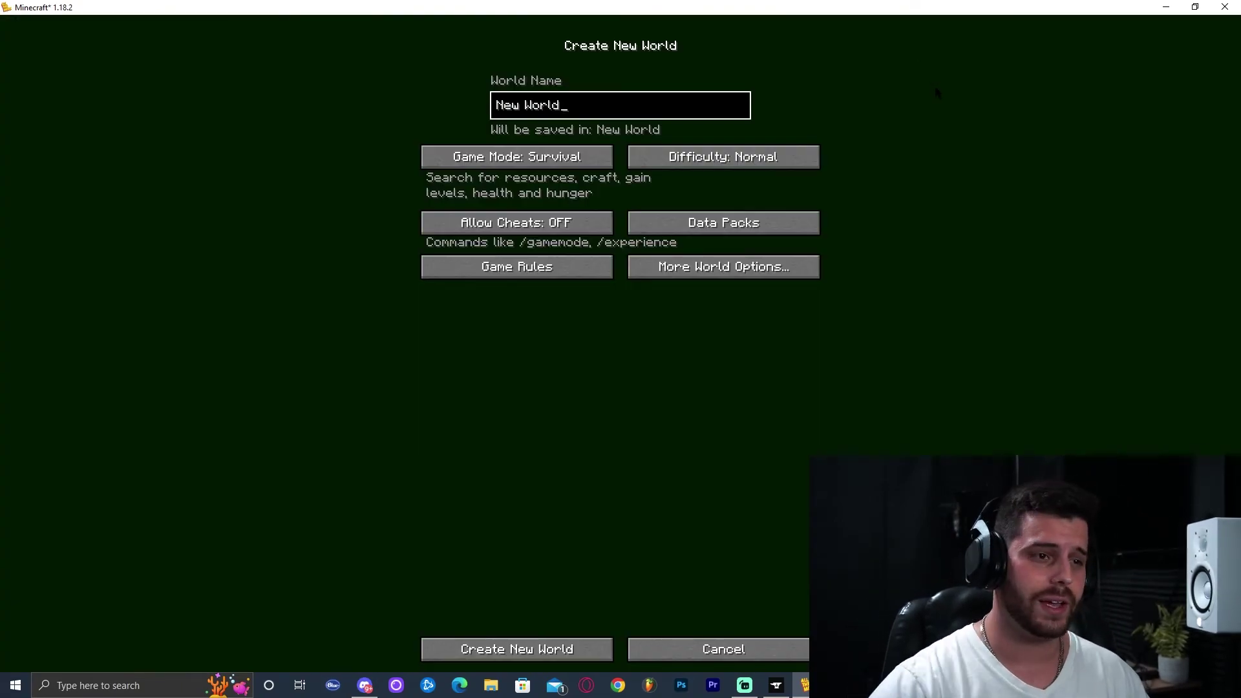
click(584, 648)
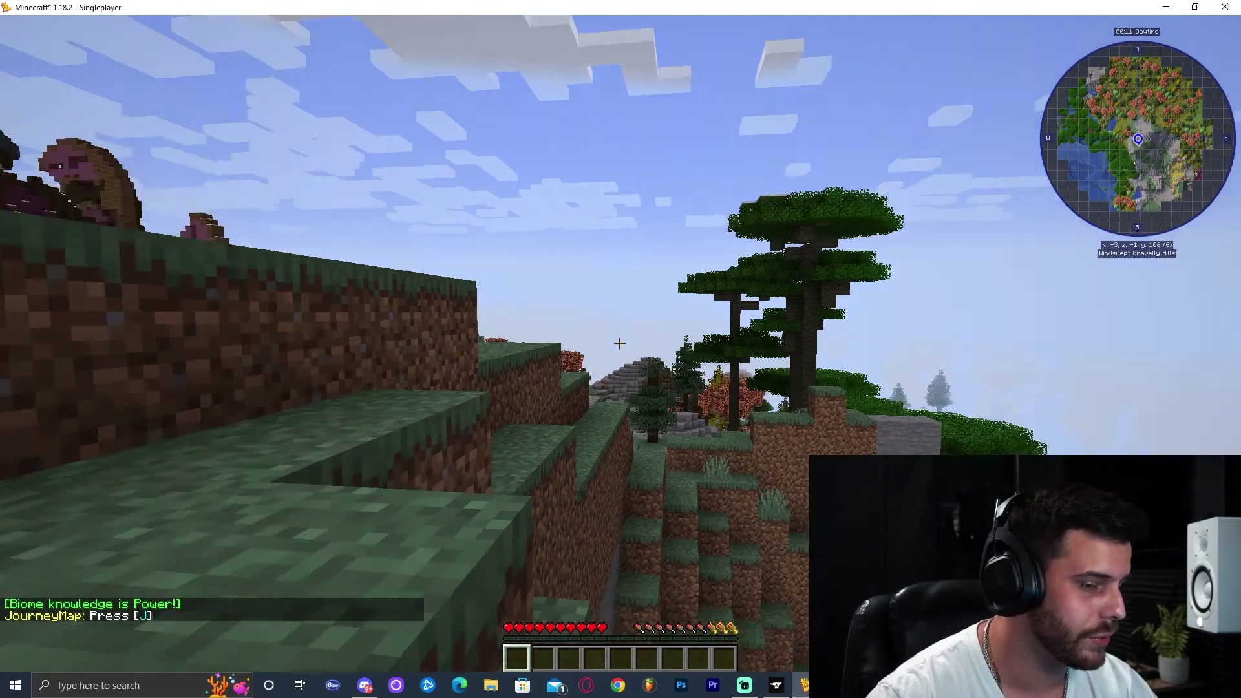
Step: Walk forward over the forested and gravel hills toward the tower-and-cottage village buildings
key(w)
key(w)
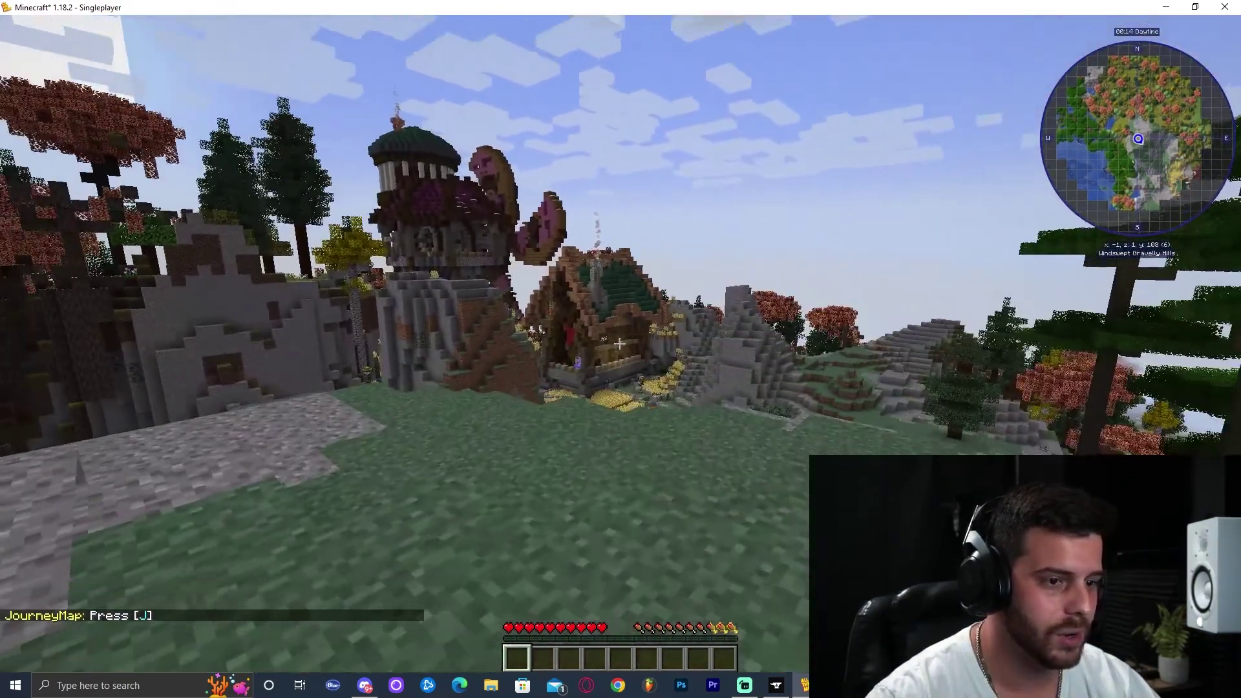
key(w)
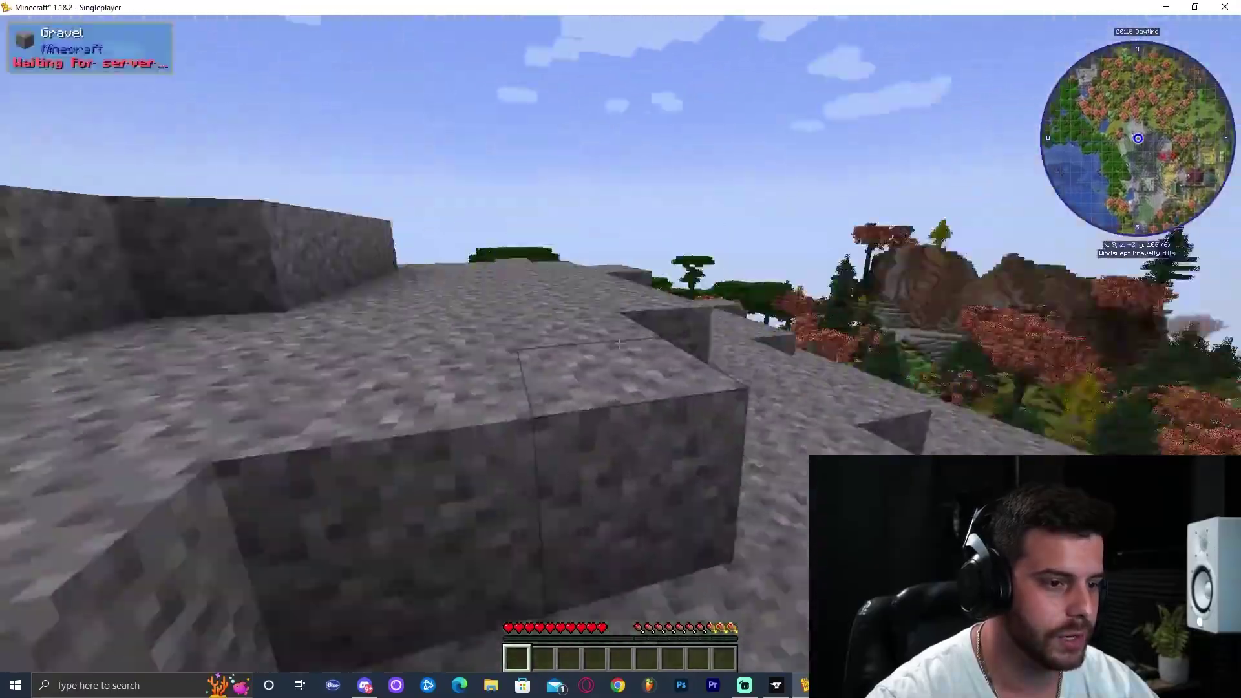
key(w)
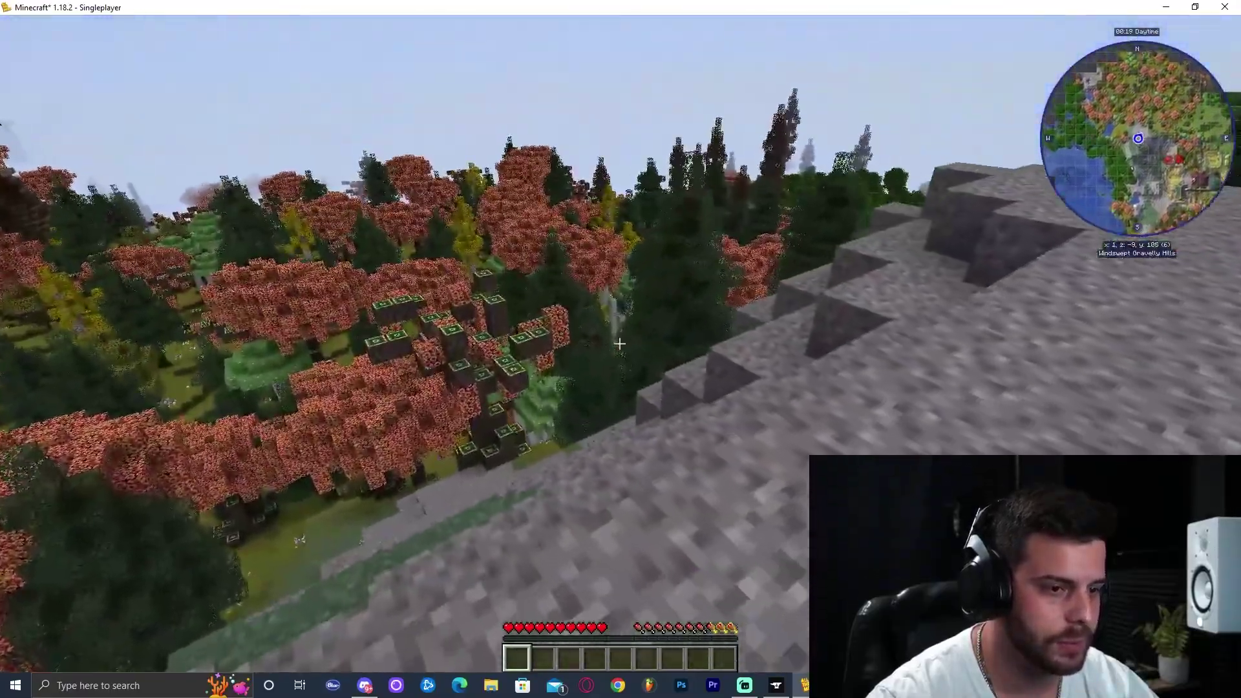
key(w)
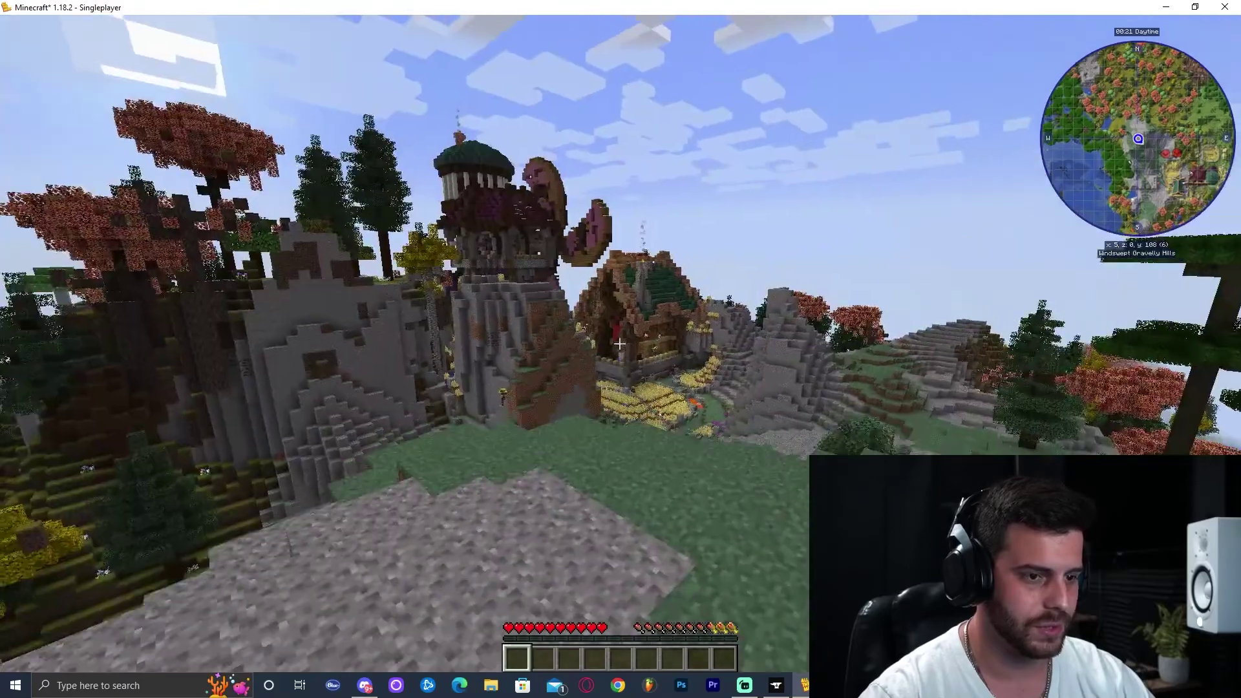
key(w)
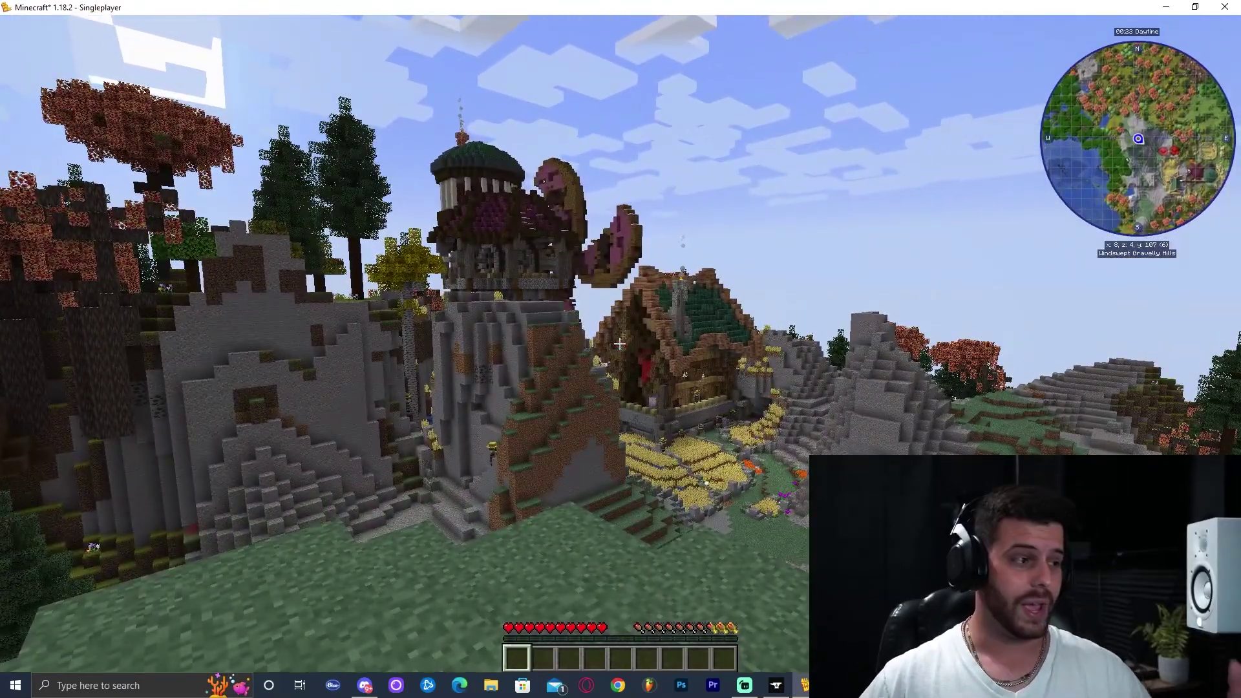